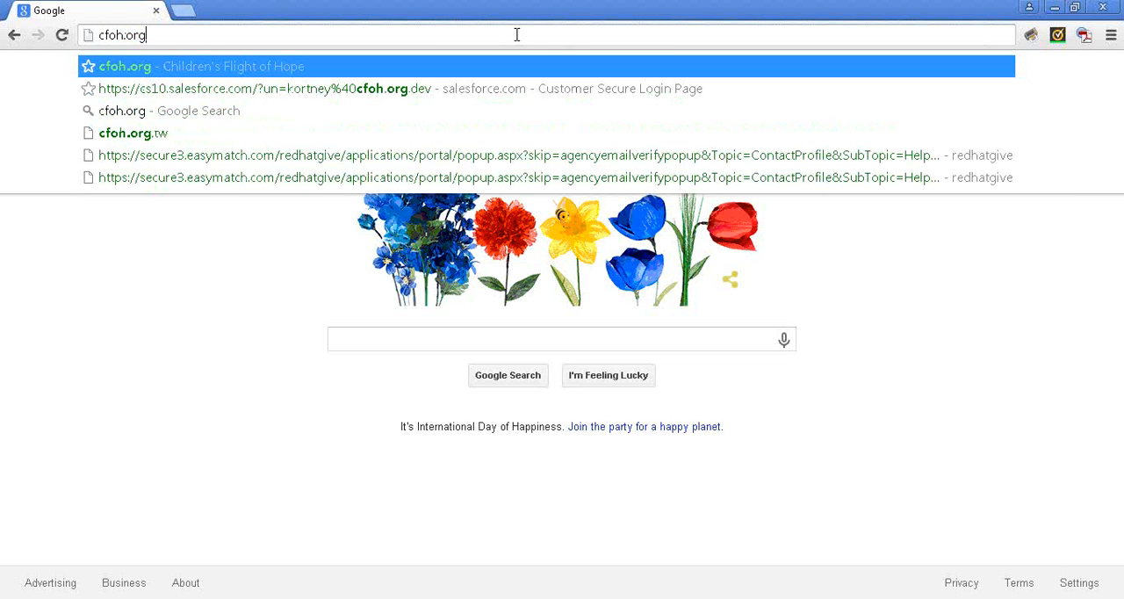
Open the Children's Flight of Hope website and go to its How to Request a Flight instructions, down to the returning client section
{"action": "key", "text": "Return"}
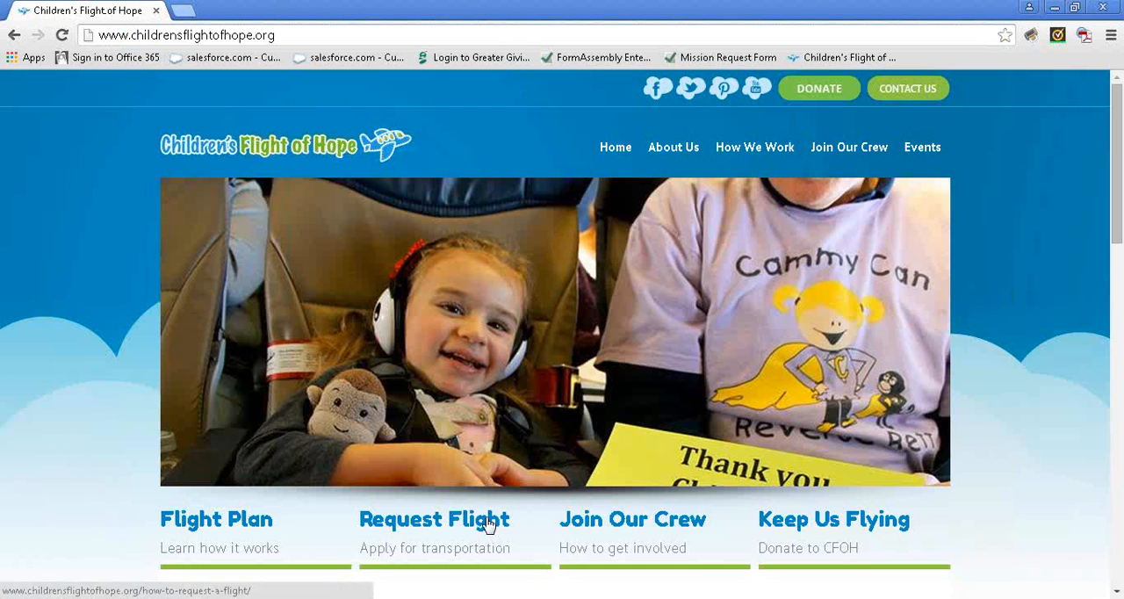
{"action": "left_click", "coordinate": [489, 524]}
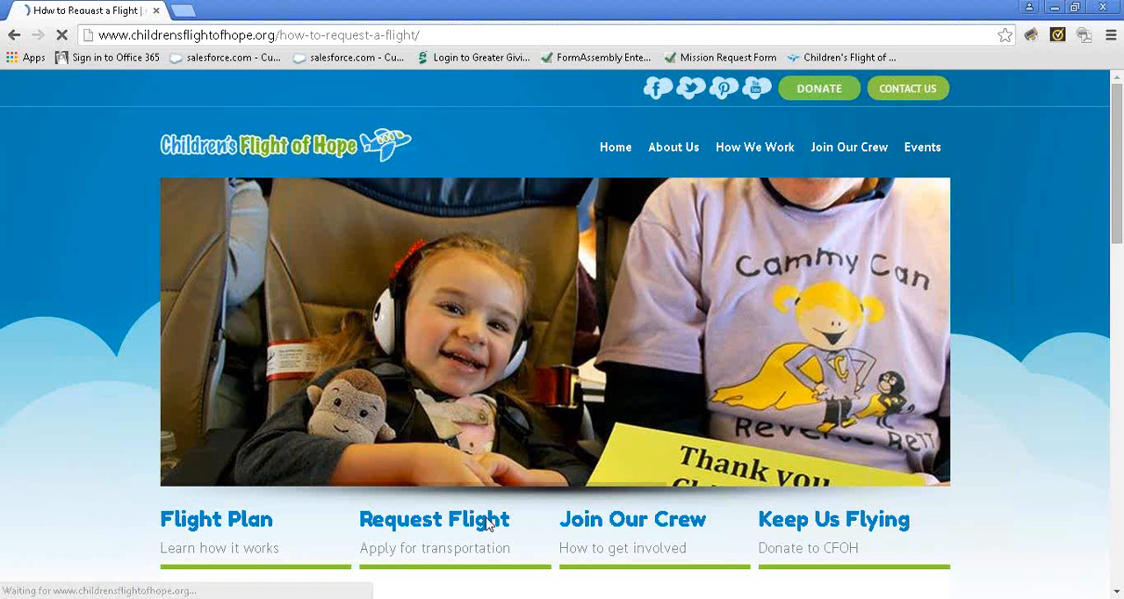
{"action": "scroll", "coordinate": [465, 512], "scroll_direction": "down", "scroll_amount": 4}
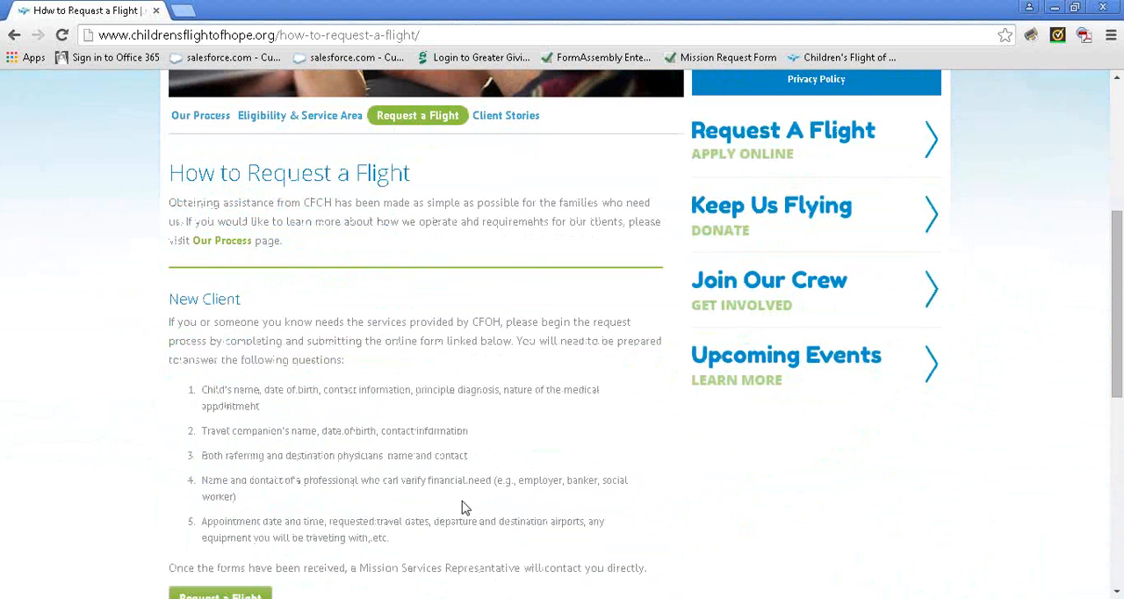
{"action": "scroll", "coordinate": [466, 508], "scroll_direction": "down", "scroll_amount": 3}
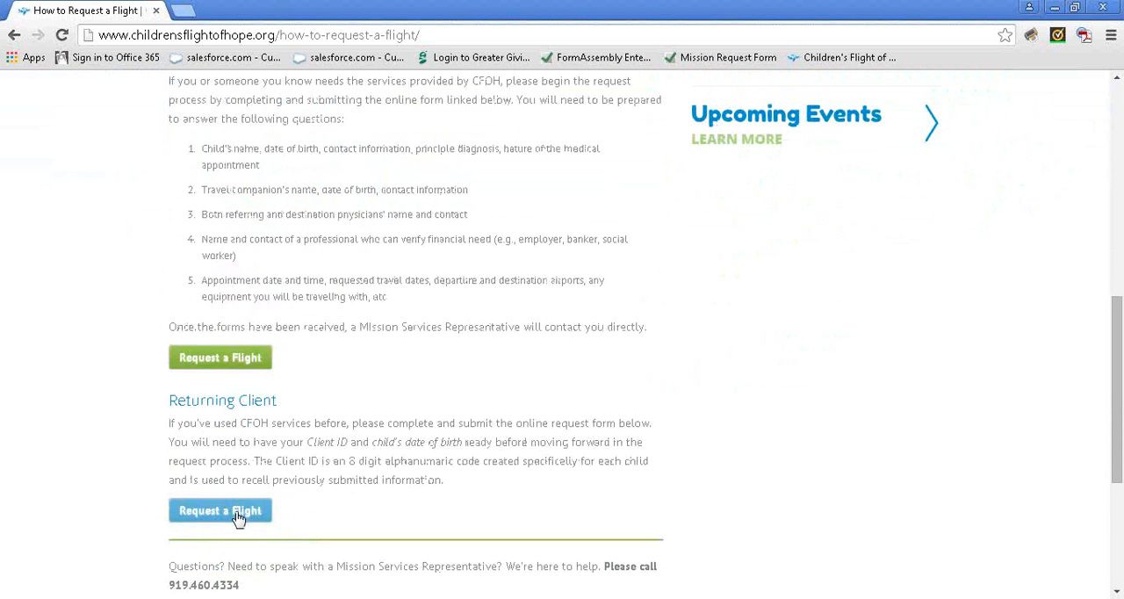
Start a returning client's flight request, answer Yes to having flown before, and continue to the client verification form
{"action": "left_click", "coordinate": [238, 518]}
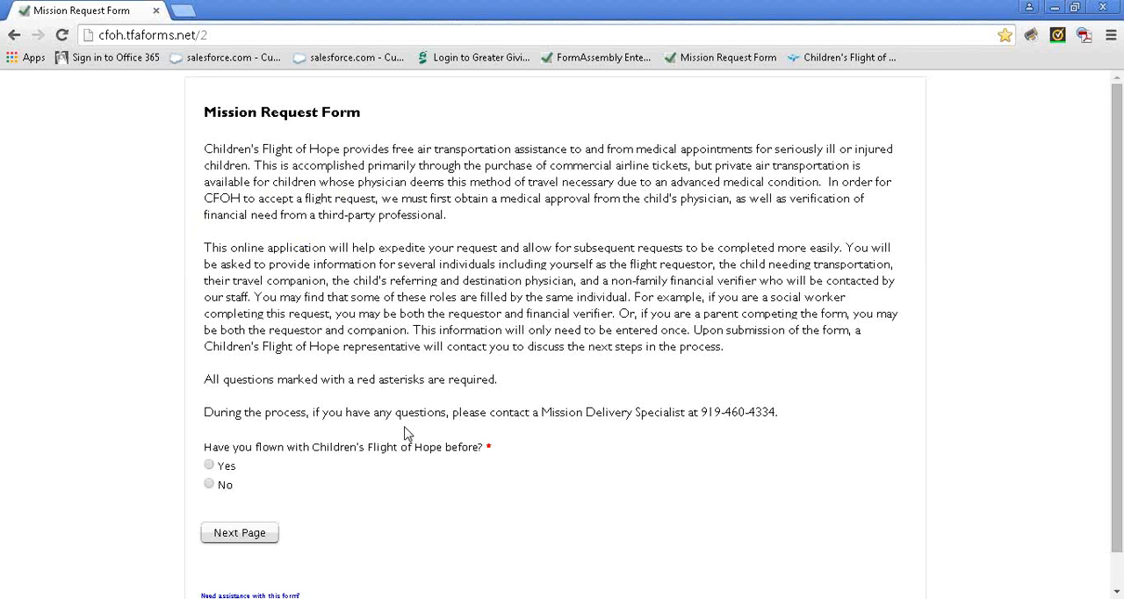
{"action": "left_click", "coordinate": [254, 535]}
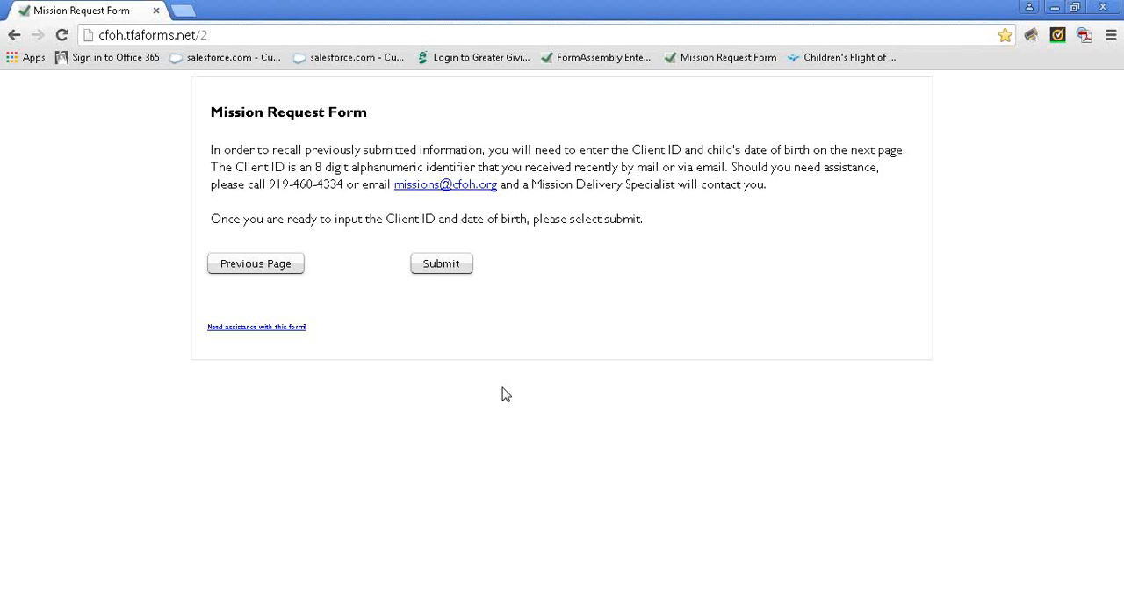
{"action": "left_click", "coordinate": [450, 273]}
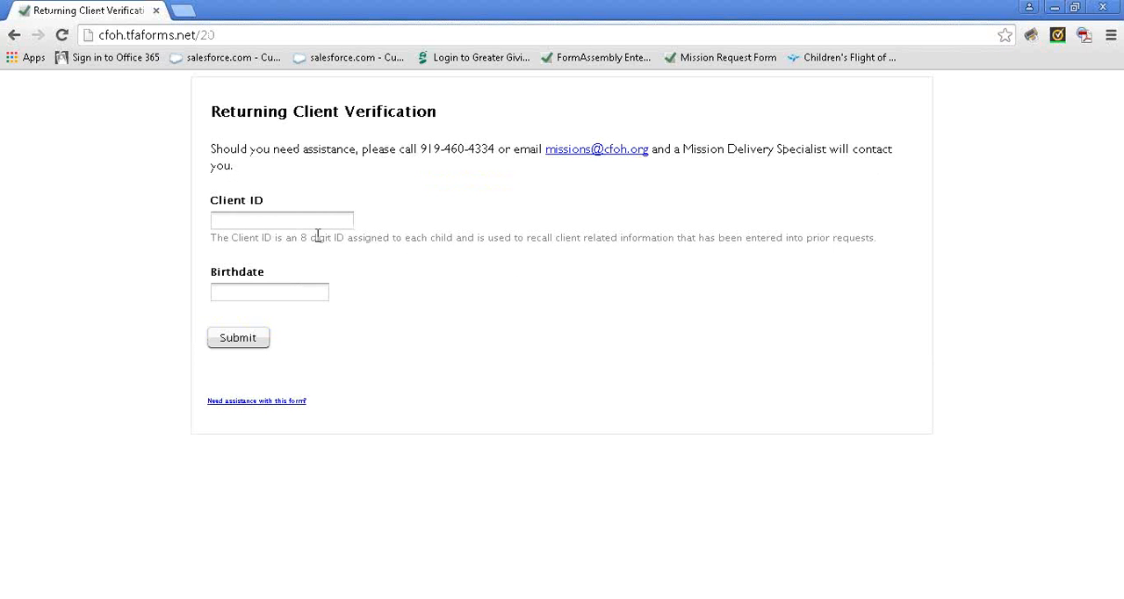
Enter the Client ID and the child's birthdate in the returning client verification form and submit it
{"action": "left_click", "coordinate": [315, 222]}
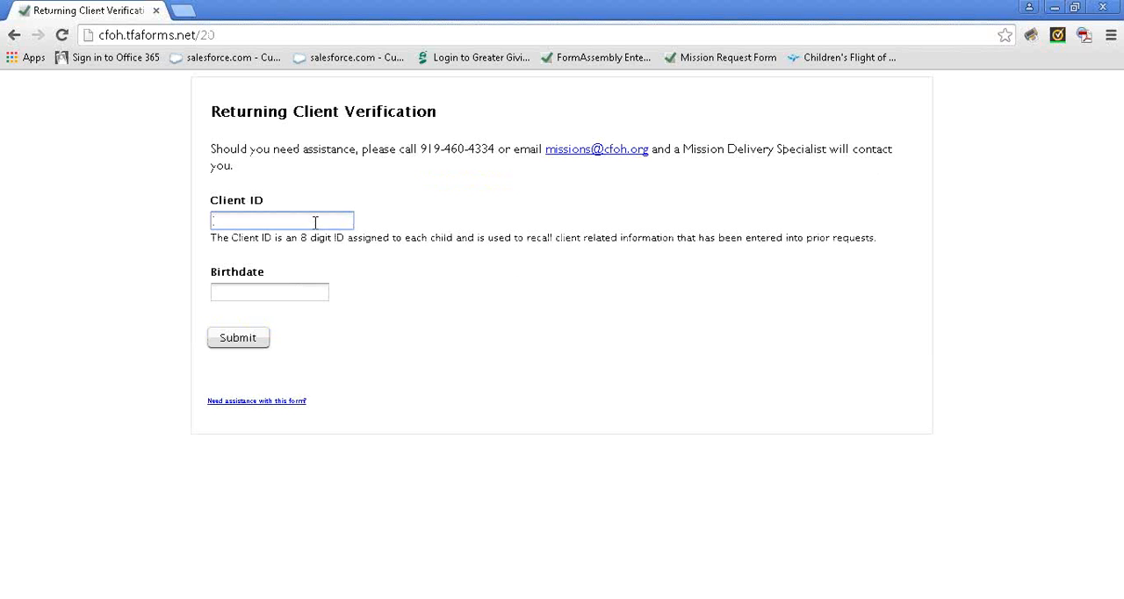
{"action": "left_click", "coordinate": [314, 241]}
{"action": "left_click", "coordinate": [301, 291]}
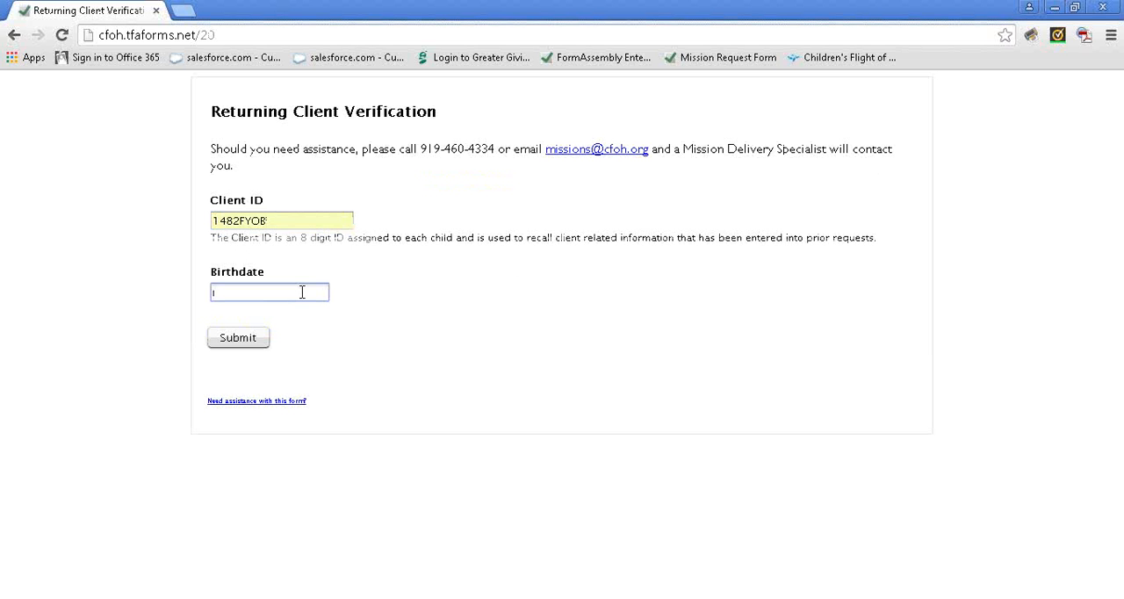
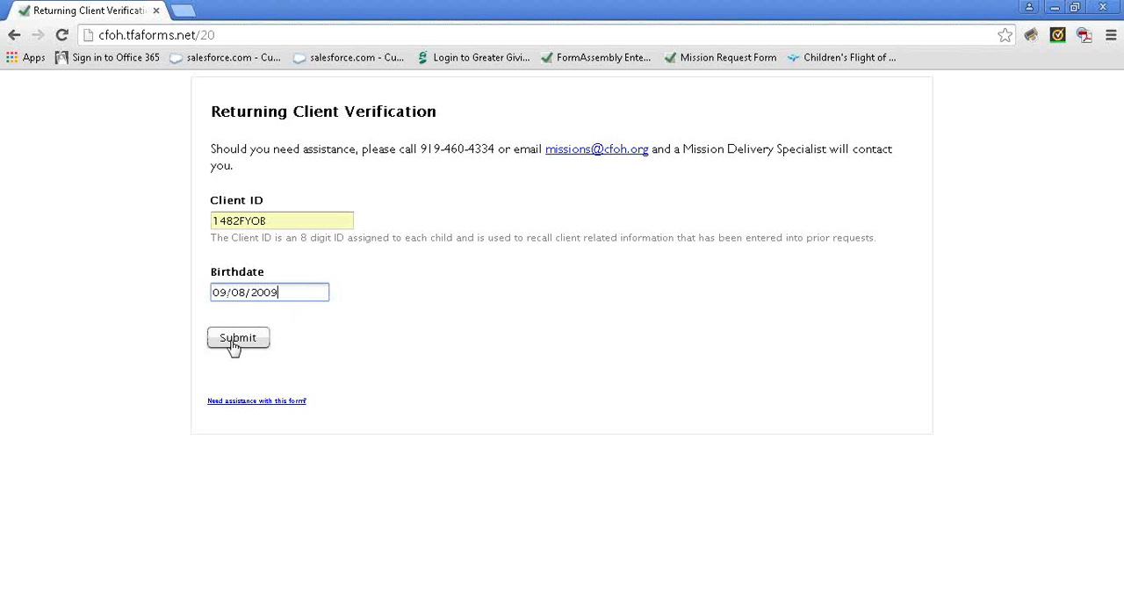
{"action": "left_click", "coordinate": [234, 345]}
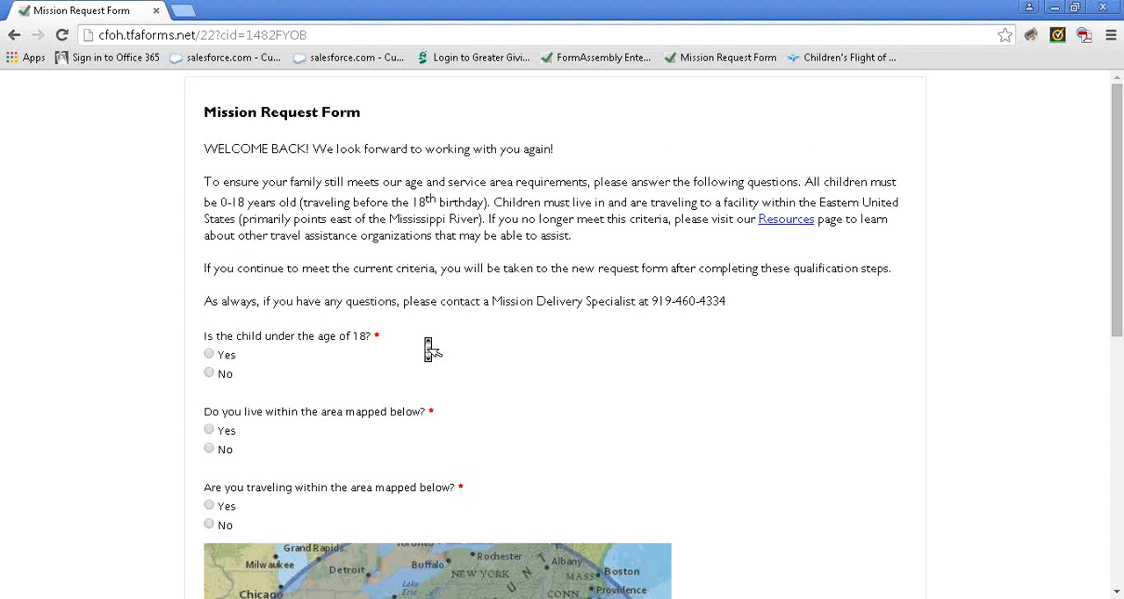
Answer Yes to the child's age, residence area and travel area questions, and continue to the request form
{"action": "scroll", "coordinate": [427, 347], "scroll_direction": "down", "scroll_amount": 2}
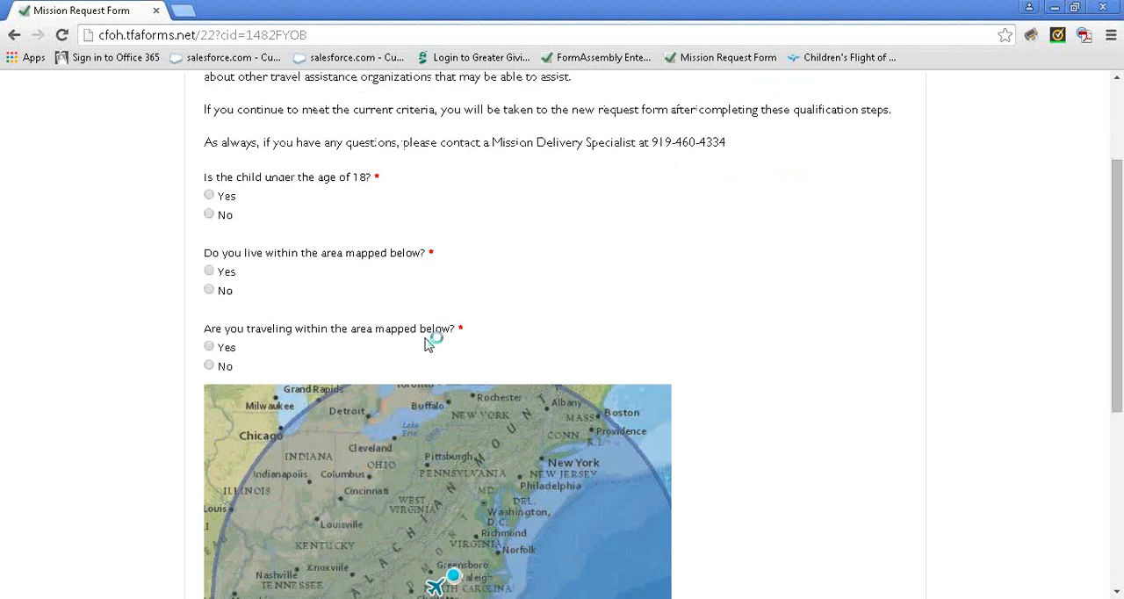
{"action": "scroll", "coordinate": [429, 348], "scroll_direction": "down", "scroll_amount": 1}
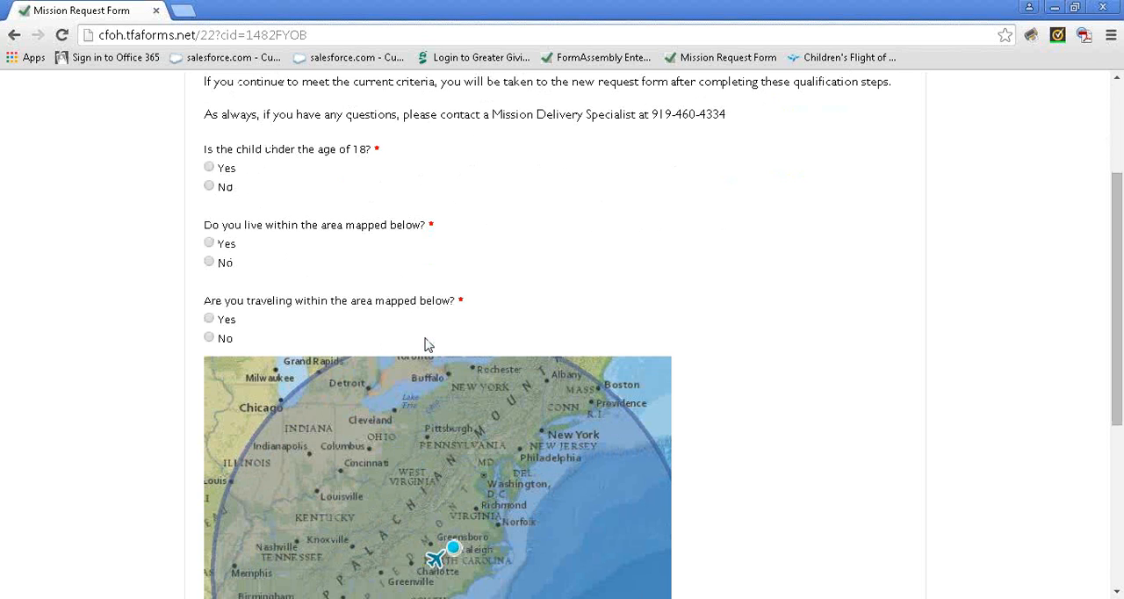
{"action": "left_click", "coordinate": [229, 172]}
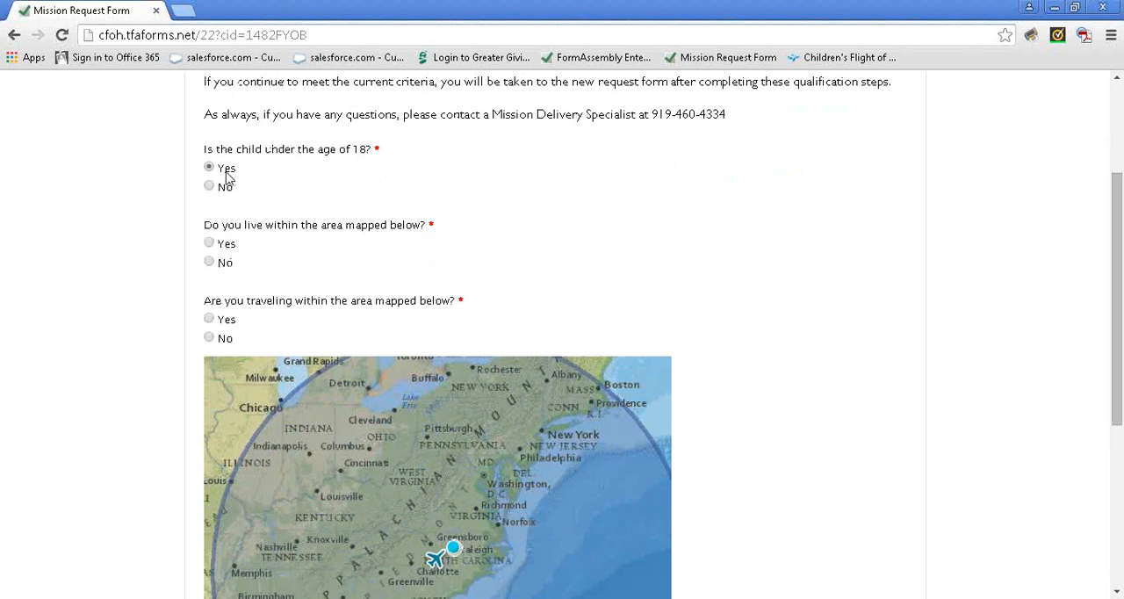
{"action": "left_click", "coordinate": [231, 245]}
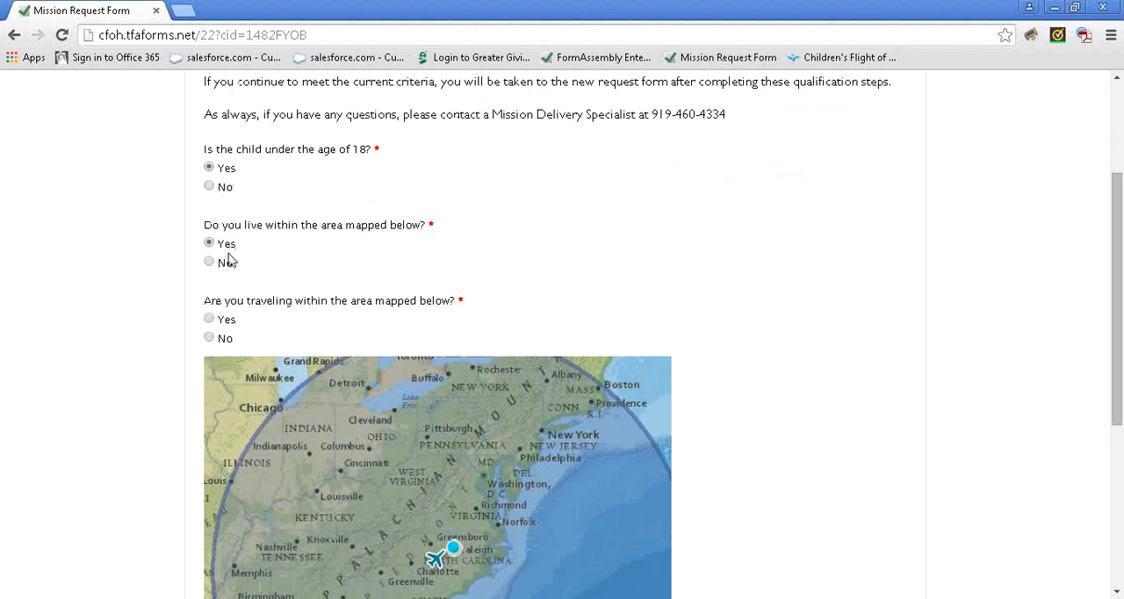
{"action": "left_click", "coordinate": [226, 322]}
{"action": "scroll", "coordinate": [326, 331], "scroll_direction": "down", "scroll_amount": 1}
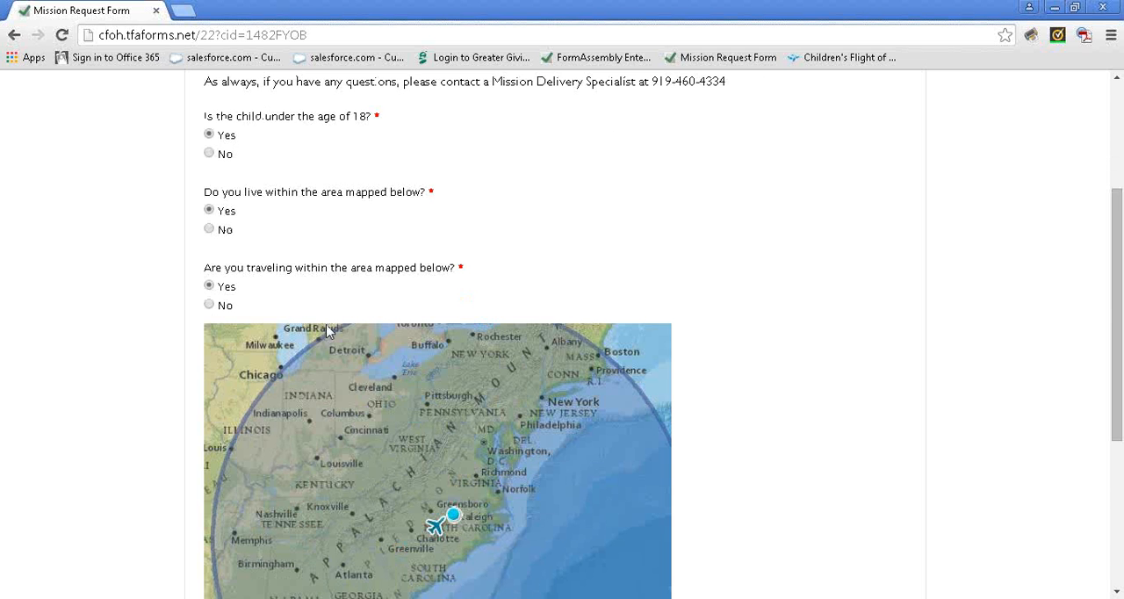
{"action": "scroll", "coordinate": [326, 330], "scroll_direction": "down", "scroll_amount": 4}
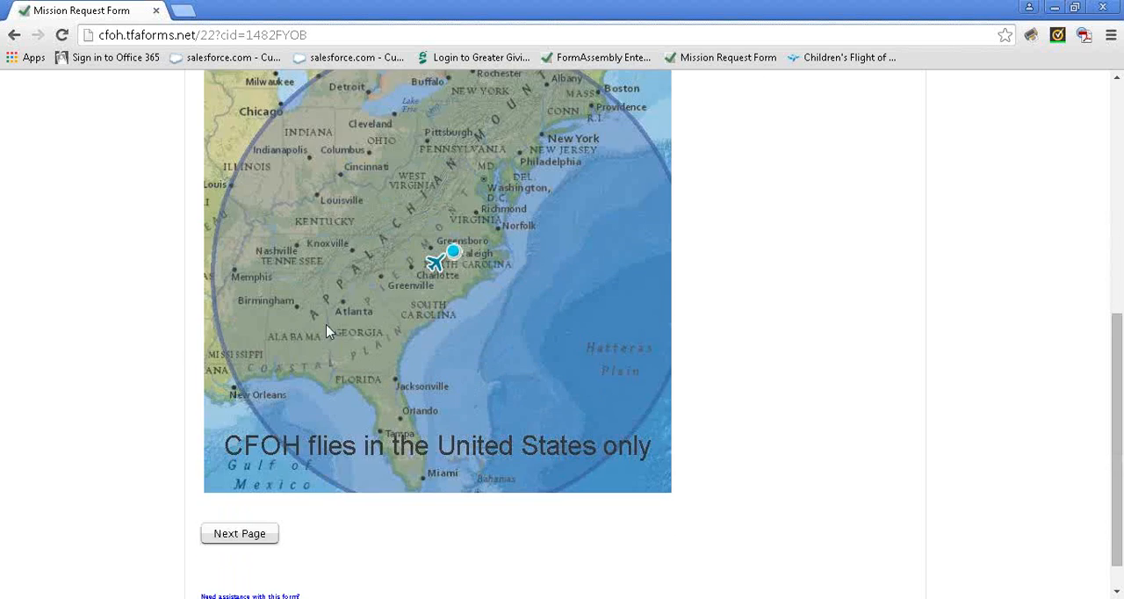
{"action": "left_click", "coordinate": [250, 498]}
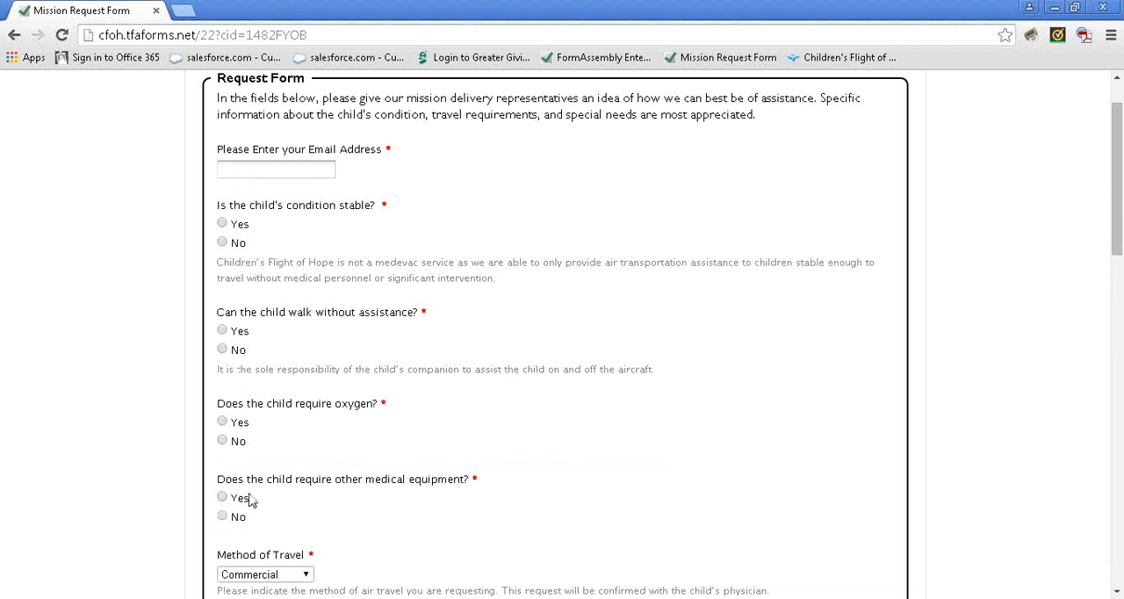
Enter the requestor's email address in the request form
{"action": "left_click", "coordinate": [306, 167]}
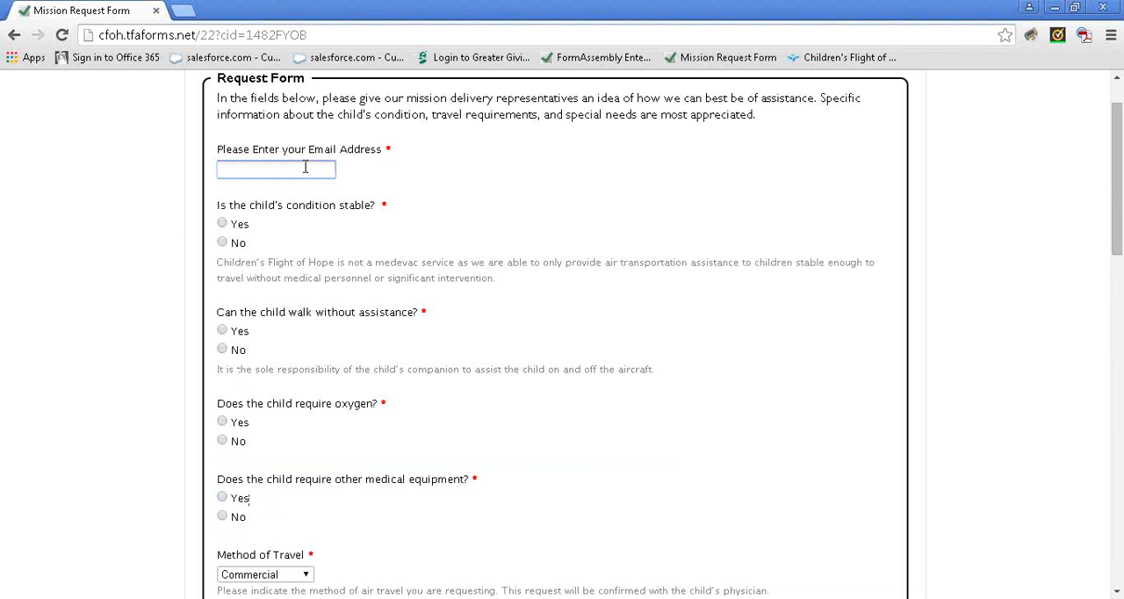
Answer Yes to stable condition and walking without assistance, and No to oxygen and other medical equipment
{"action": "left_click", "coordinate": [239, 224]}
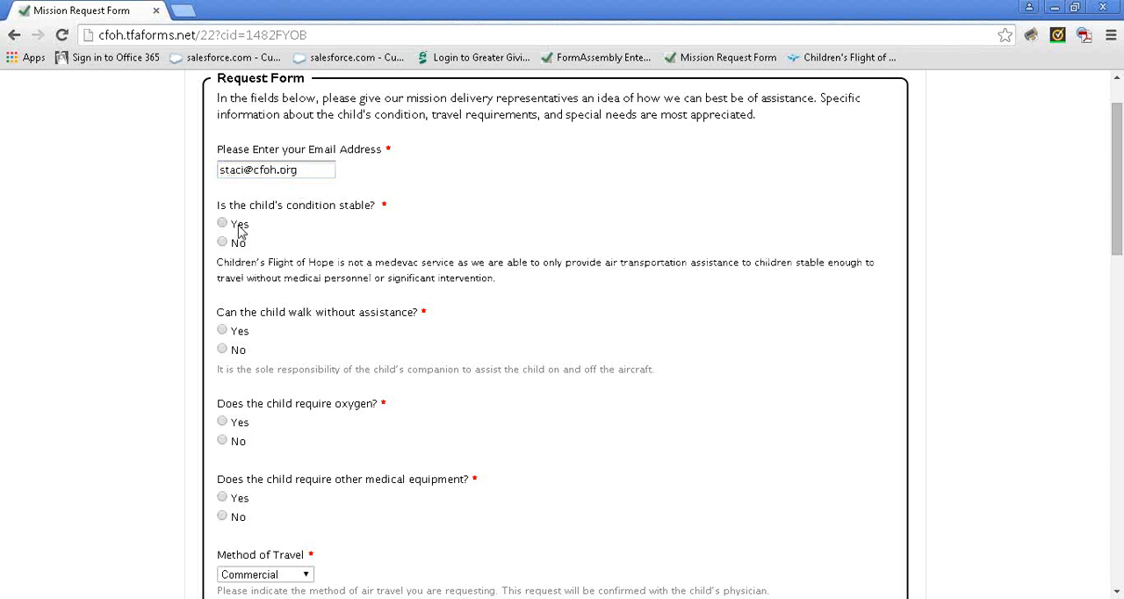
{"action": "left_click", "coordinate": [243, 337]}
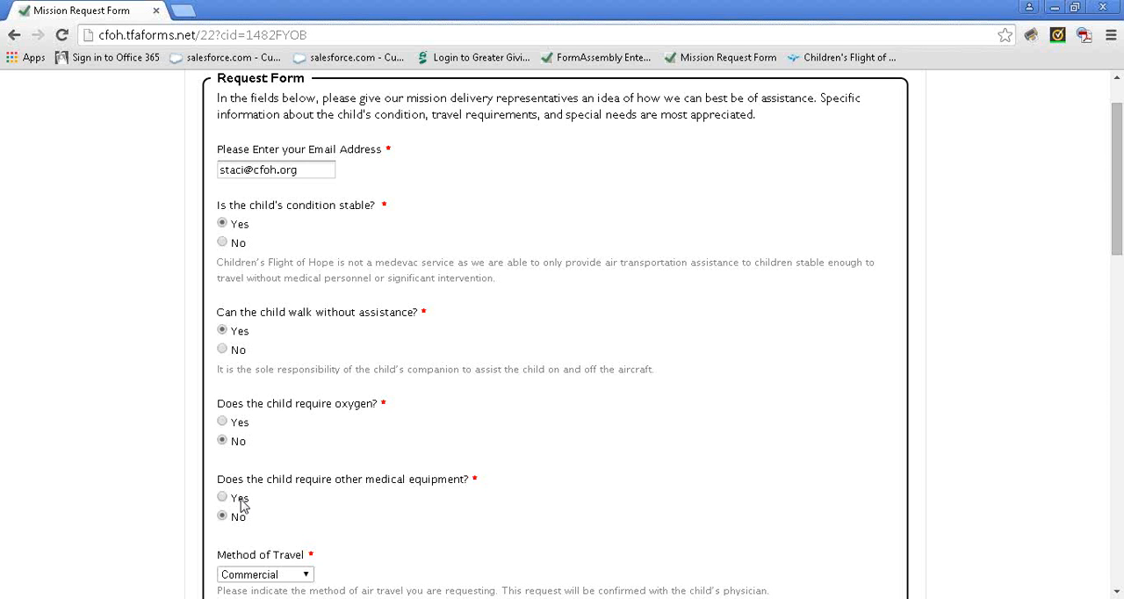
Try answering Yes to other medical equipment, enter the Medical Equipment Notes field, and set the answer back to No
{"action": "left_click", "coordinate": [242, 502]}
{"action": "scroll", "coordinate": [289, 510], "scroll_direction": "down", "scroll_amount": 1}
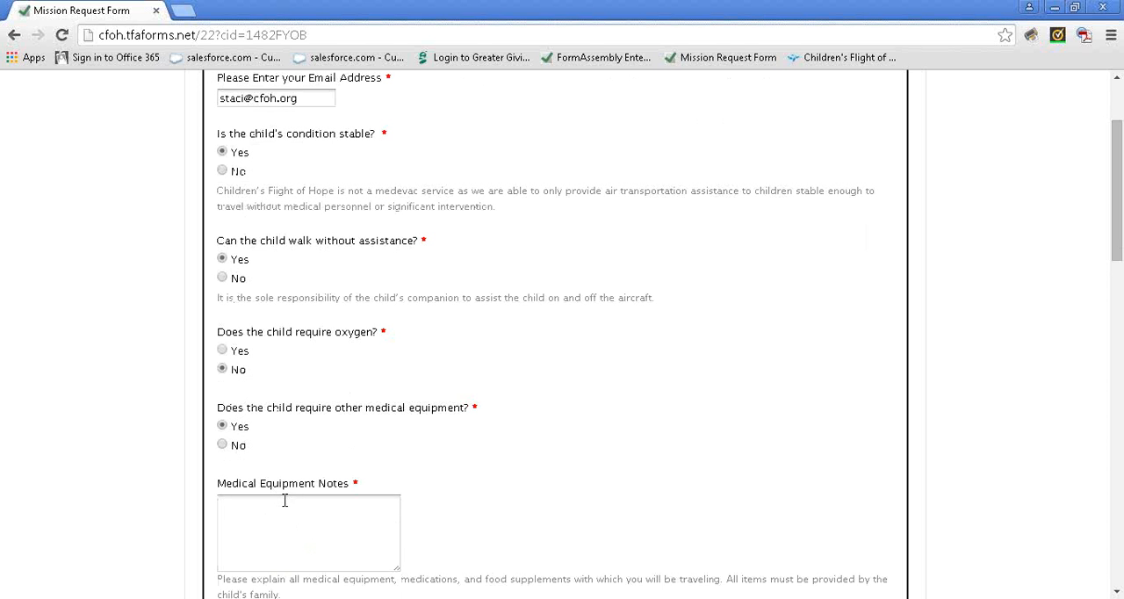
{"action": "left_click", "coordinate": [287, 512]}
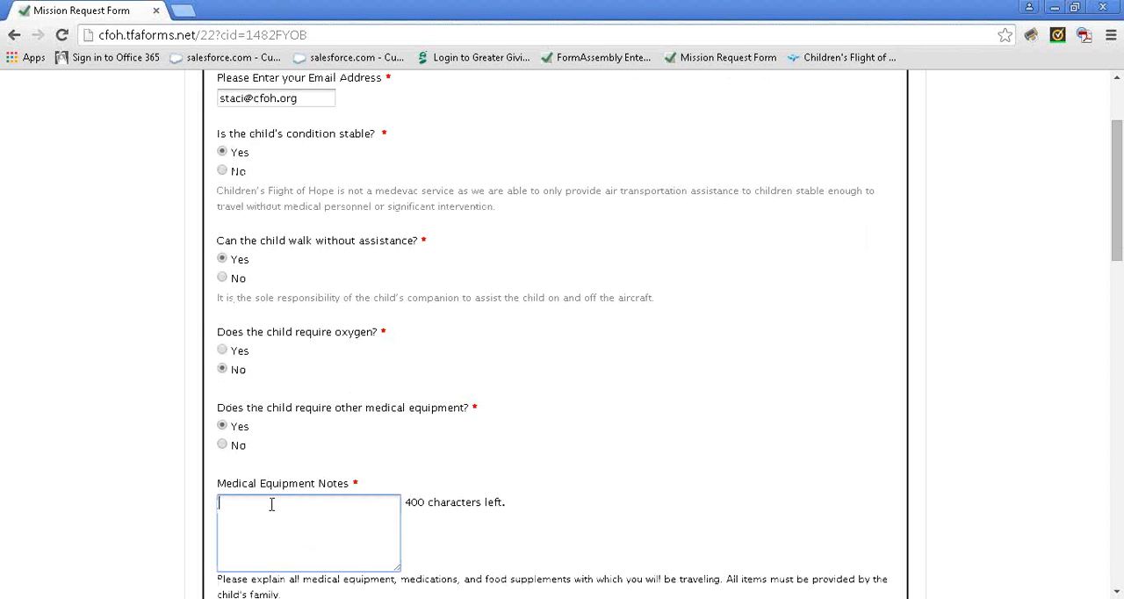
{"action": "scroll", "coordinate": [274, 532], "scroll_direction": "down", "scroll_amount": 1}
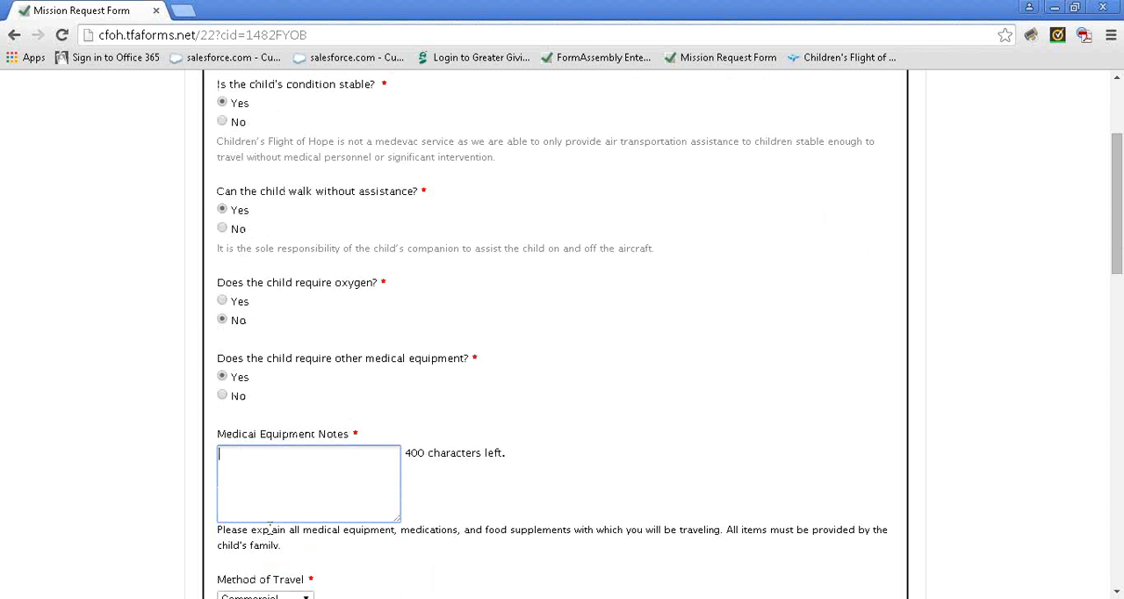
{"action": "left_click", "coordinate": [222, 395]}
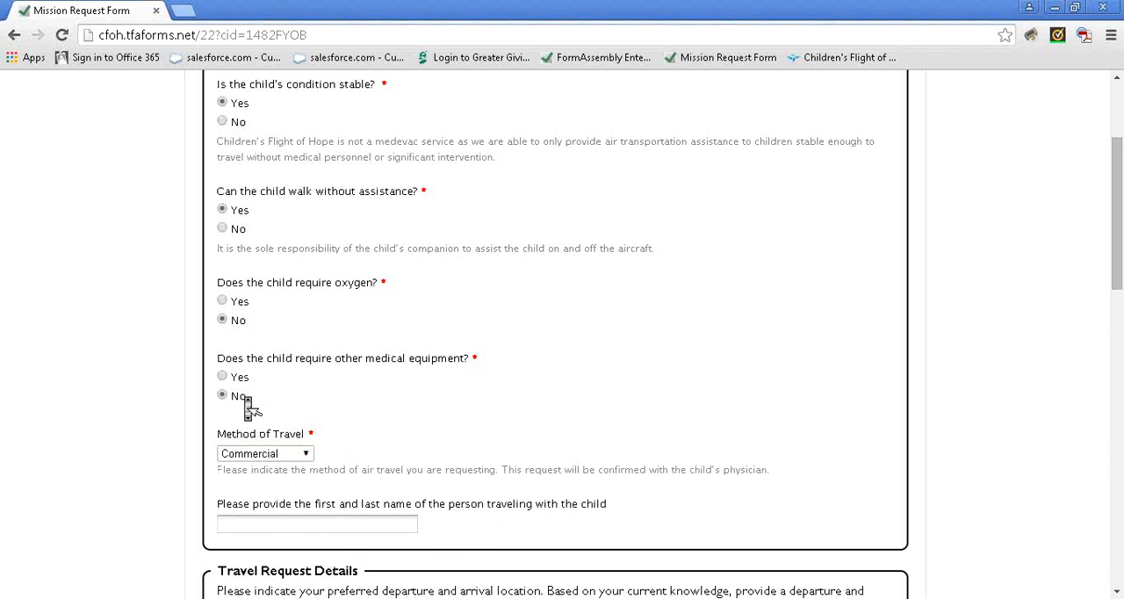
Try Private as the method of travel, enter the Method of Travel Notes field, and set the method back to Commercial
{"action": "scroll", "coordinate": [248, 409], "scroll_direction": "down", "scroll_amount": 1}
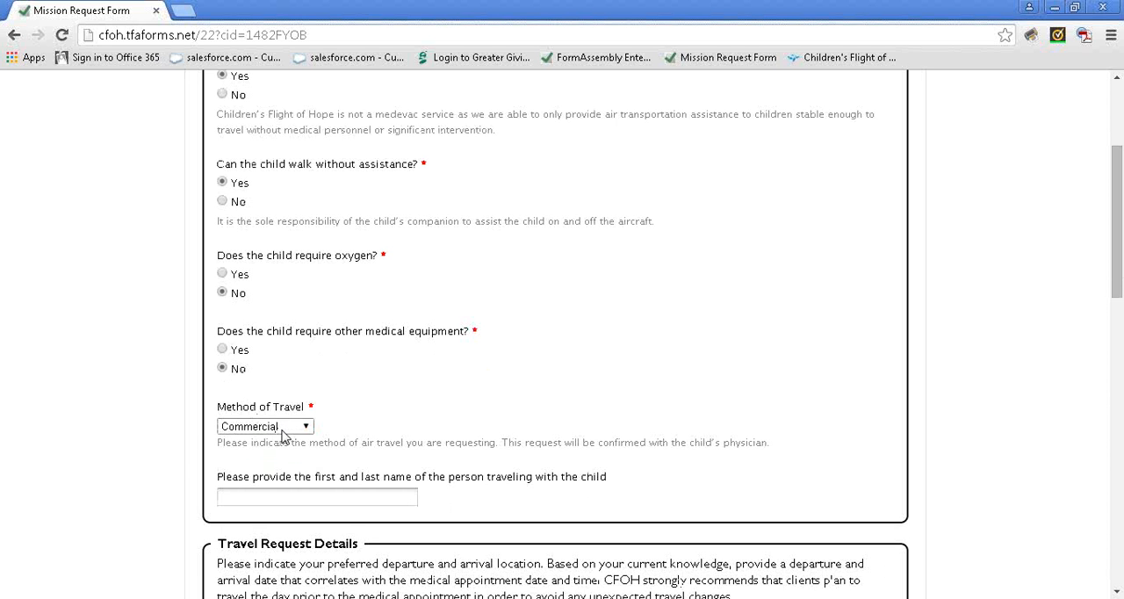
{"action": "left_click", "coordinate": [281, 429]}
{"action": "left_click", "coordinate": [283, 468]}
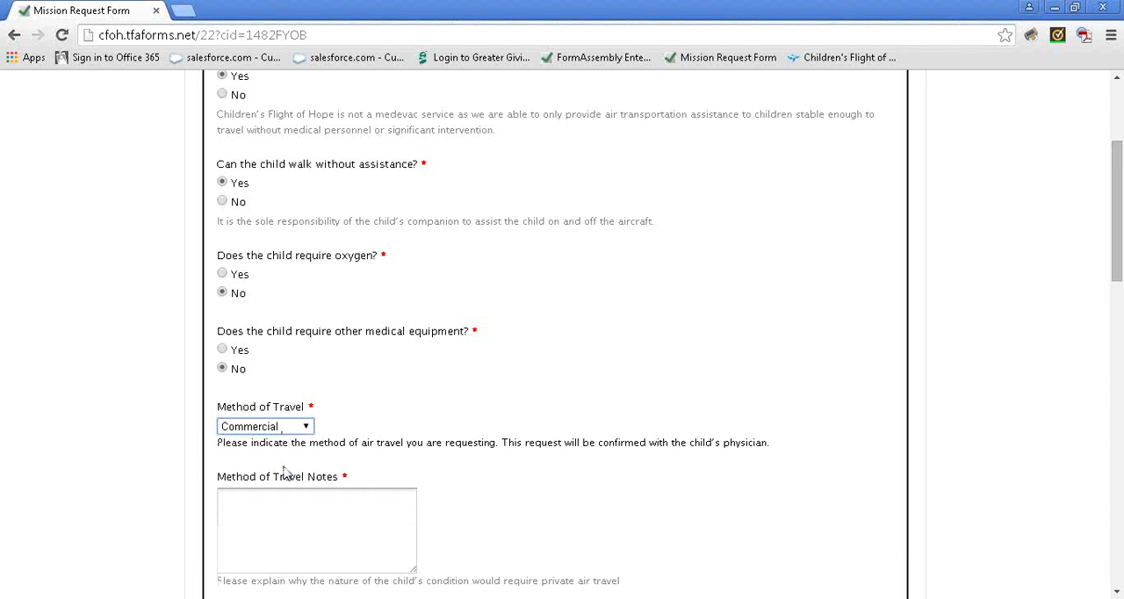
{"action": "left_click", "coordinate": [301, 516]}
{"action": "scroll", "coordinate": [303, 518], "scroll_direction": "down", "scroll_amount": 1}
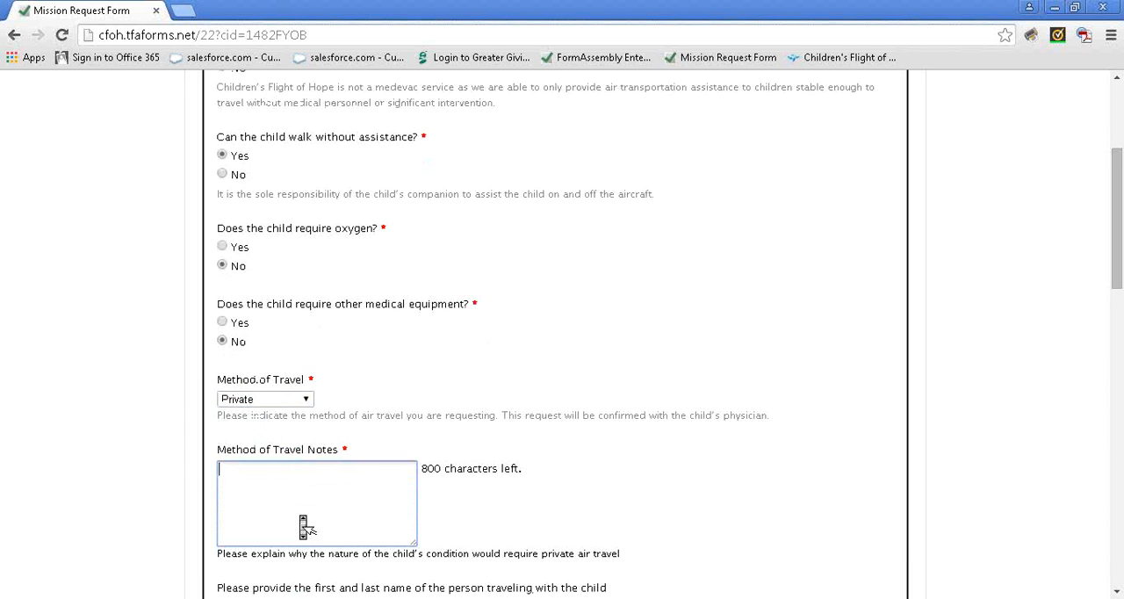
{"action": "scroll", "coordinate": [303, 525], "scroll_direction": "down", "scroll_amount": 1}
{"action": "scroll", "coordinate": [304, 527], "scroll_direction": "down", "scroll_amount": 1}
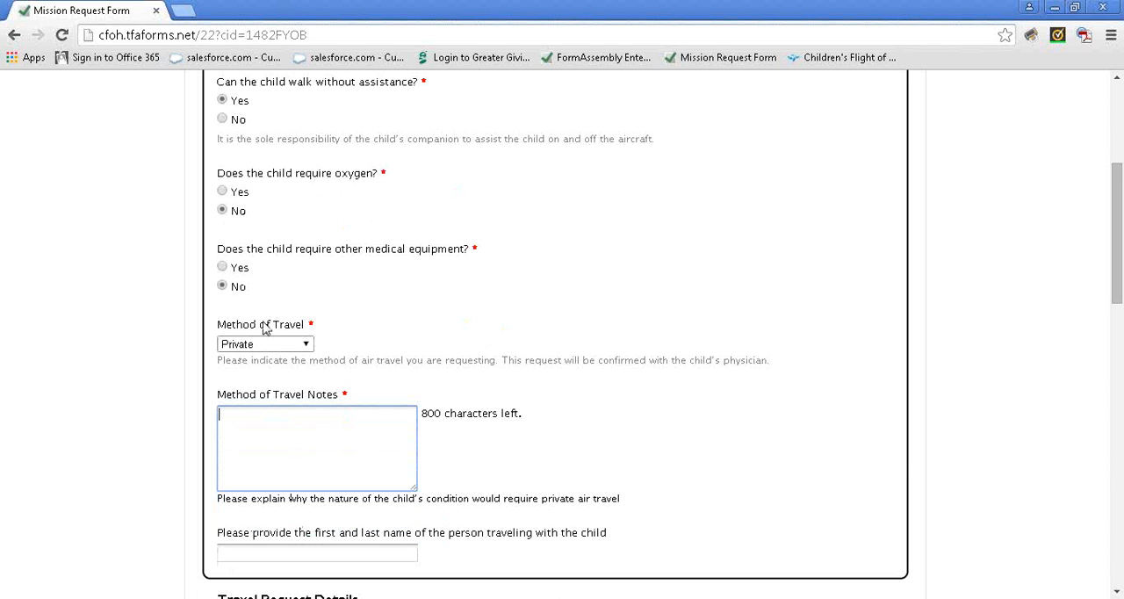
{"action": "left_click", "coordinate": [284, 345]}
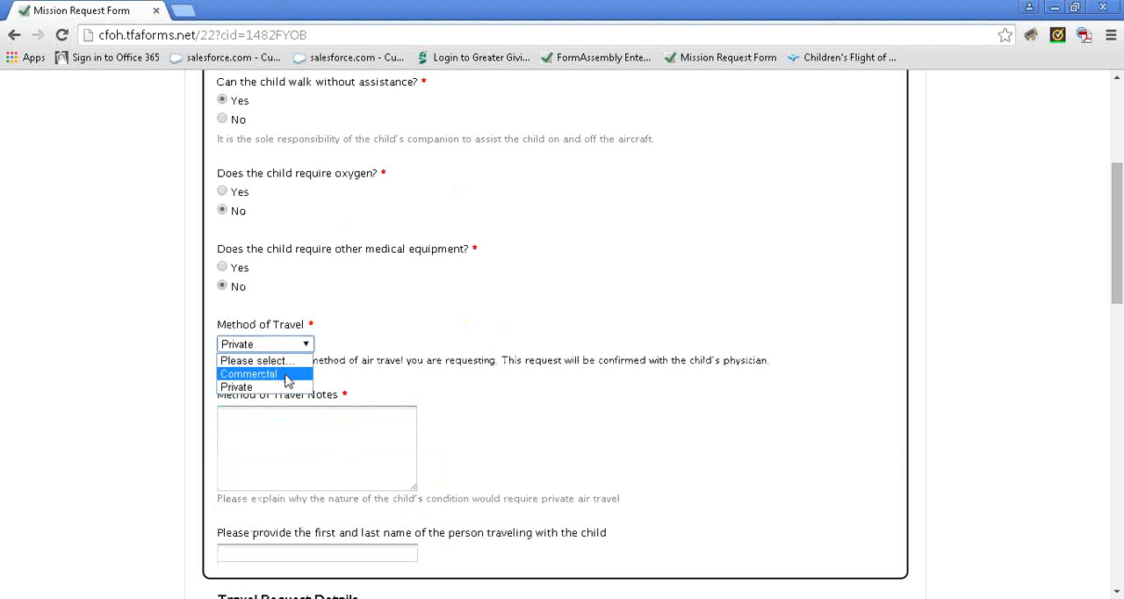
{"action": "left_click", "coordinate": [287, 376]}
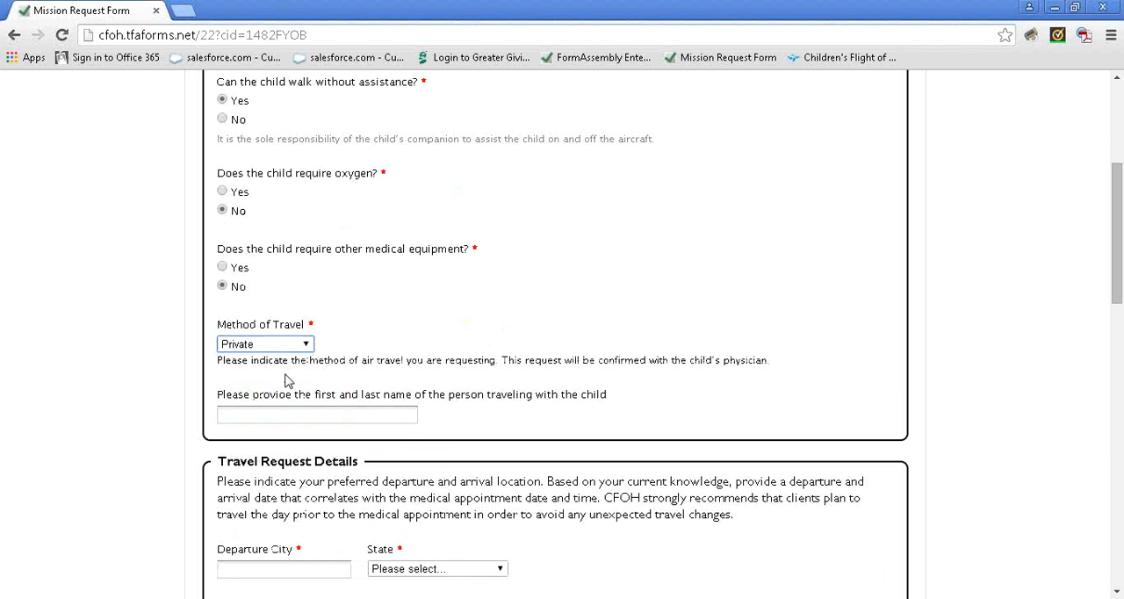
Enter the first and last name of the person traveling with the child and go on to Travel Request Details
{"action": "left_click", "coordinate": [308, 415]}
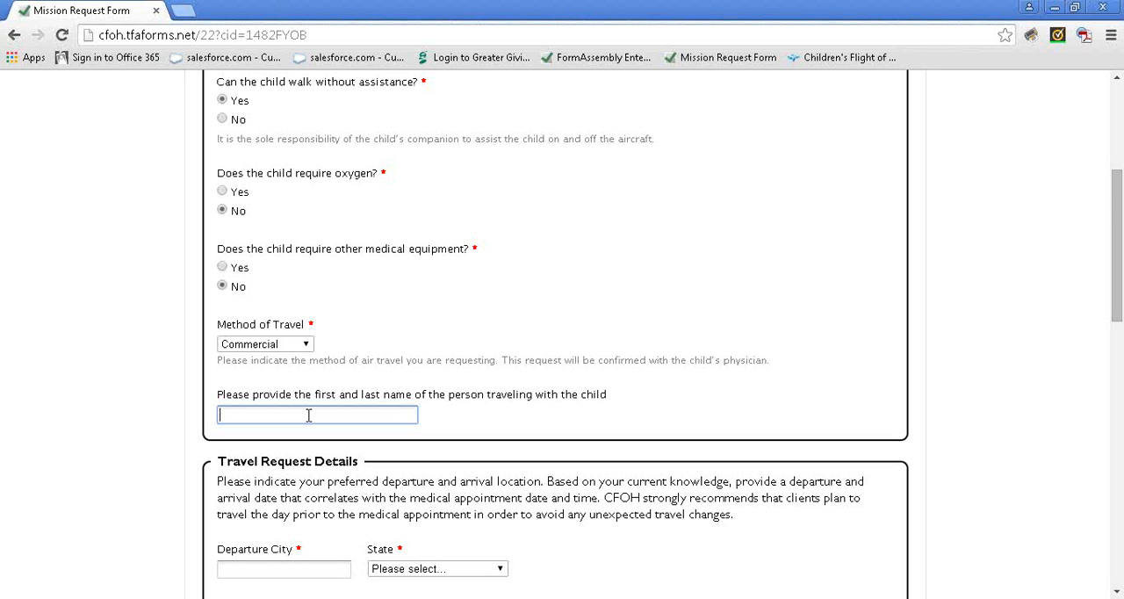
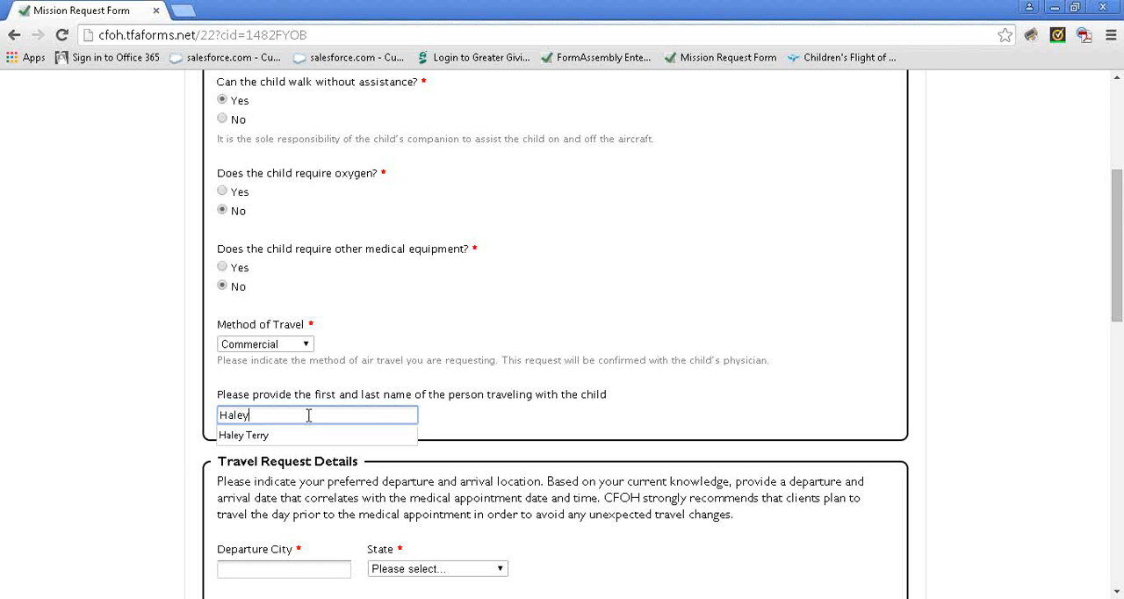
{"action": "left_click", "coordinate": [349, 436]}
{"action": "scroll", "coordinate": [349, 443], "scroll_direction": "down", "scroll_amount": 2}
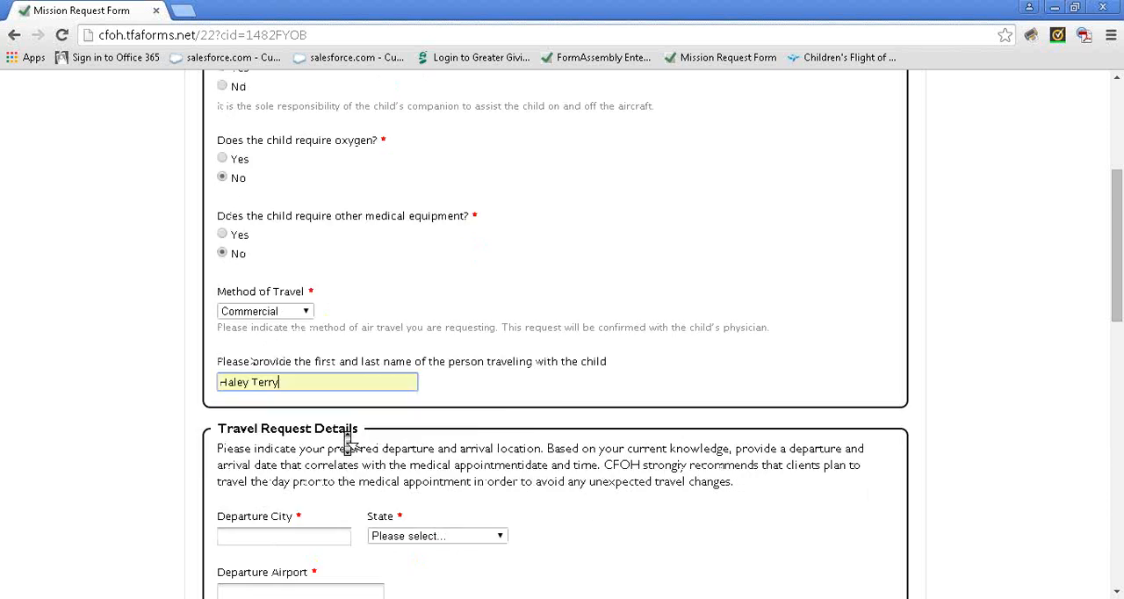
{"action": "scroll", "coordinate": [348, 443], "scroll_direction": "down", "scroll_amount": 4}
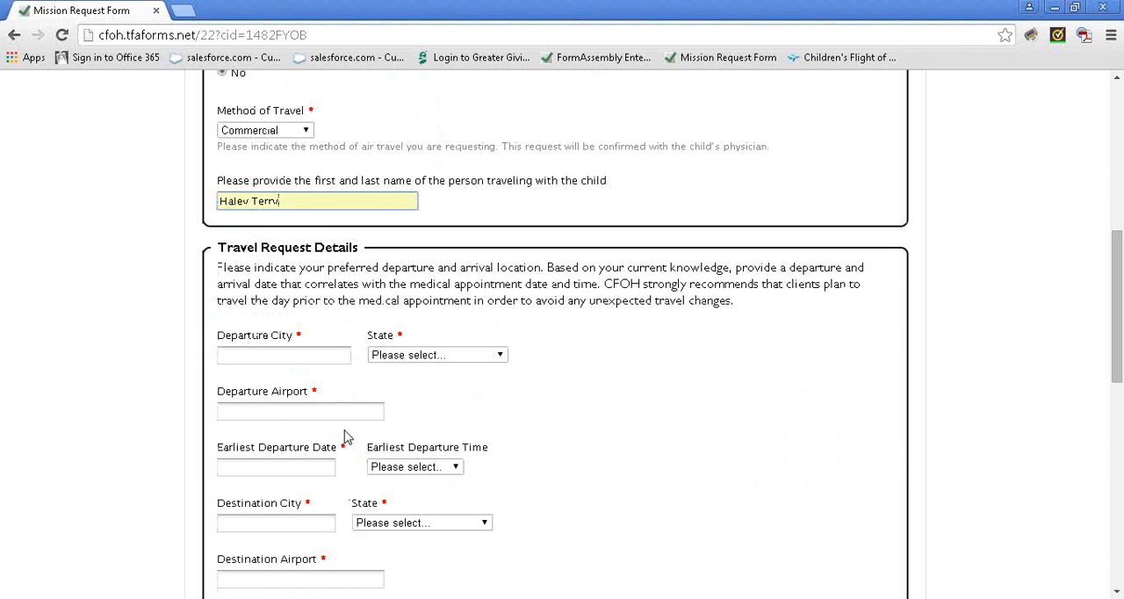
Fill in Raleigh as the departure city, North Carolina as its state, and RDU as the departure airport
{"action": "left_click", "coordinate": [336, 351]}
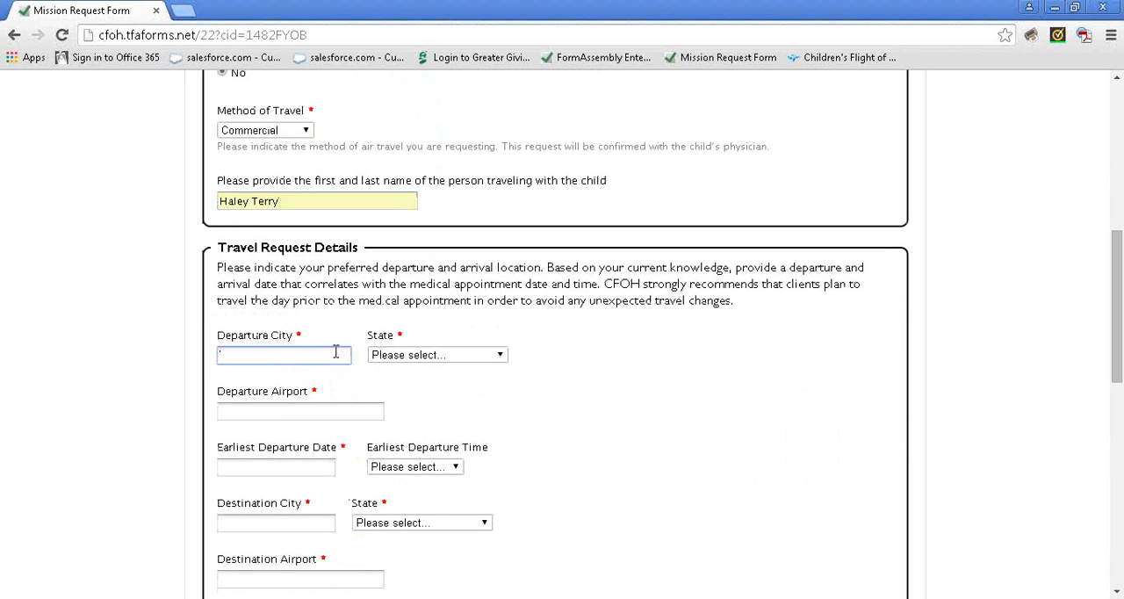
{"action": "type", "text": "Raleig"}
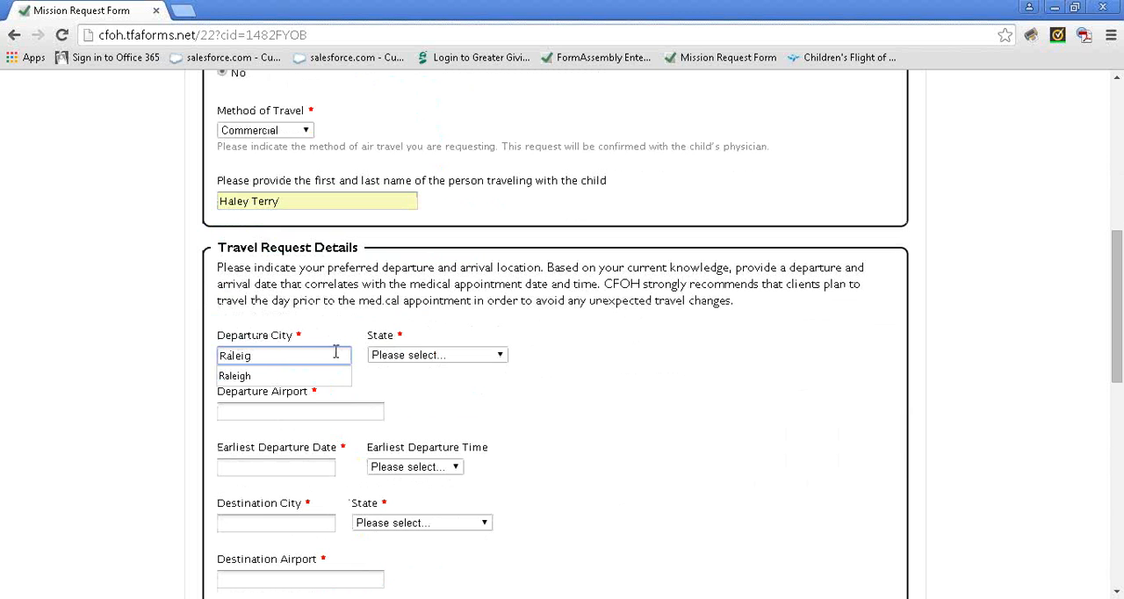
{"action": "type", "text": "h"}
{"action": "key", "text": "Tab"}
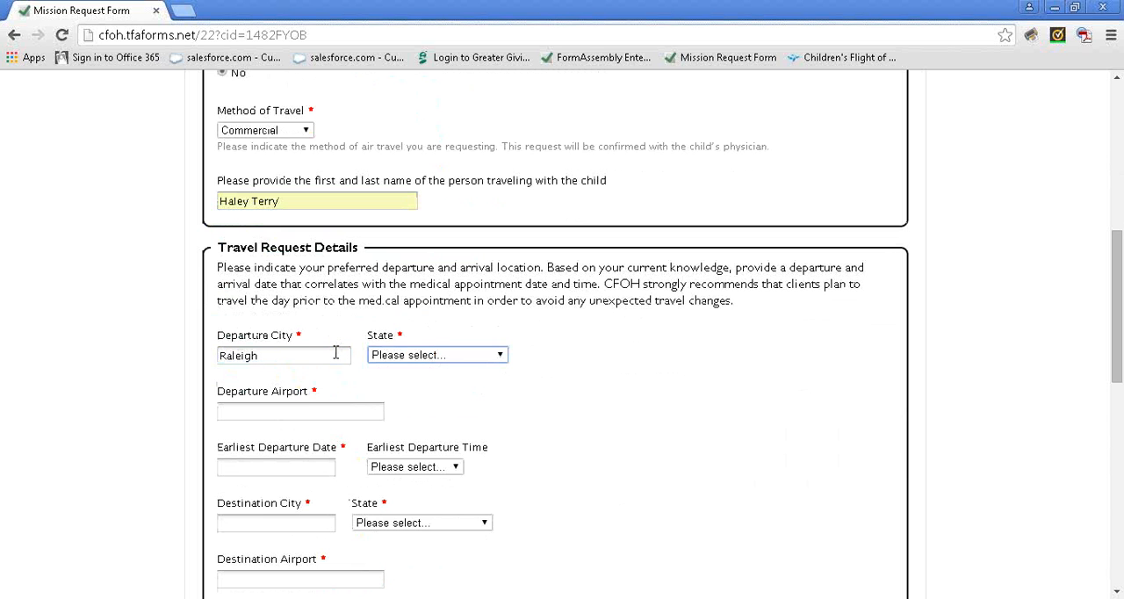
{"action": "key", "text": "n"}
{"action": "key", "text": "o"}
{"action": "key", "text": "Tab"}
{"action": "type", "text": "RDU"}
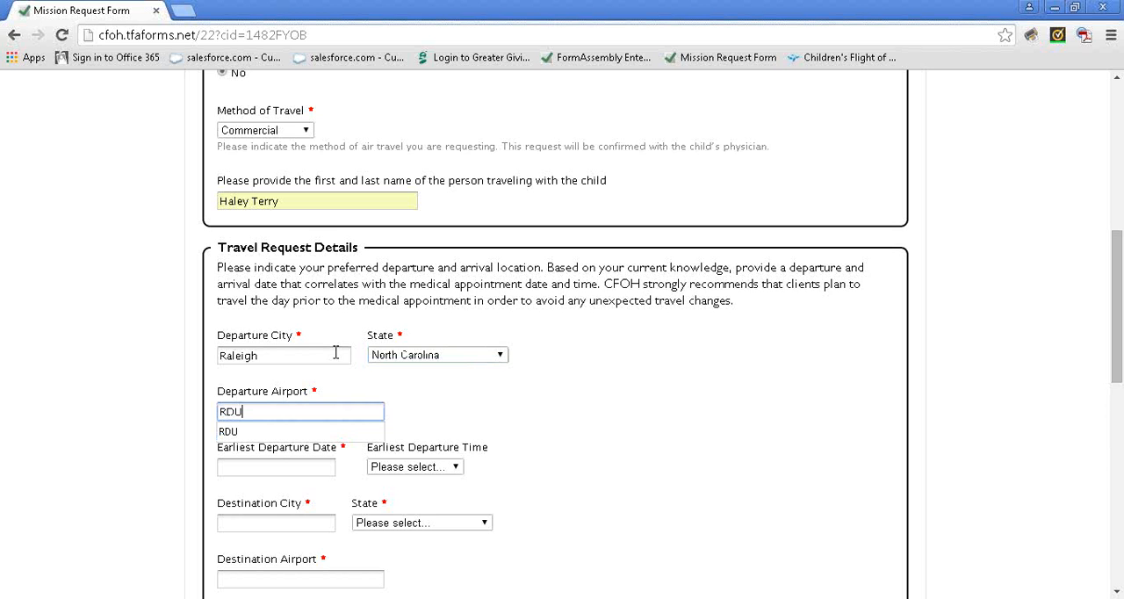
Set the earliest departure date to 3/25/2015 and the earliest departure time to Before 8am
{"action": "key", "text": "Tab"}
{"action": "scroll", "coordinate": [335, 352], "scroll_direction": "down", "scroll_amount": 2}
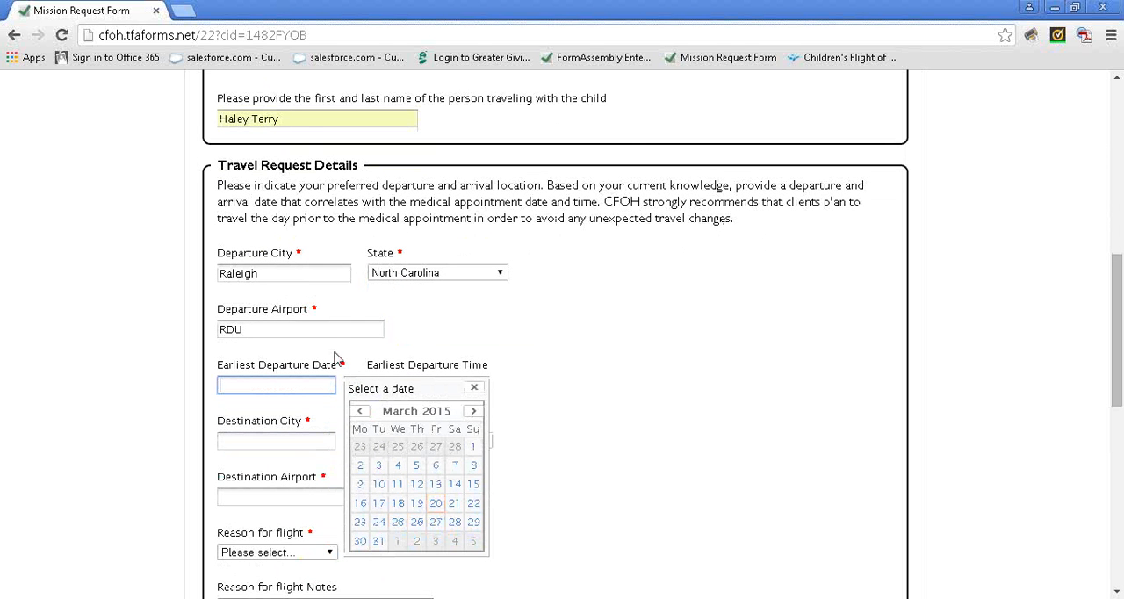
{"action": "left_click", "coordinate": [399, 524]}
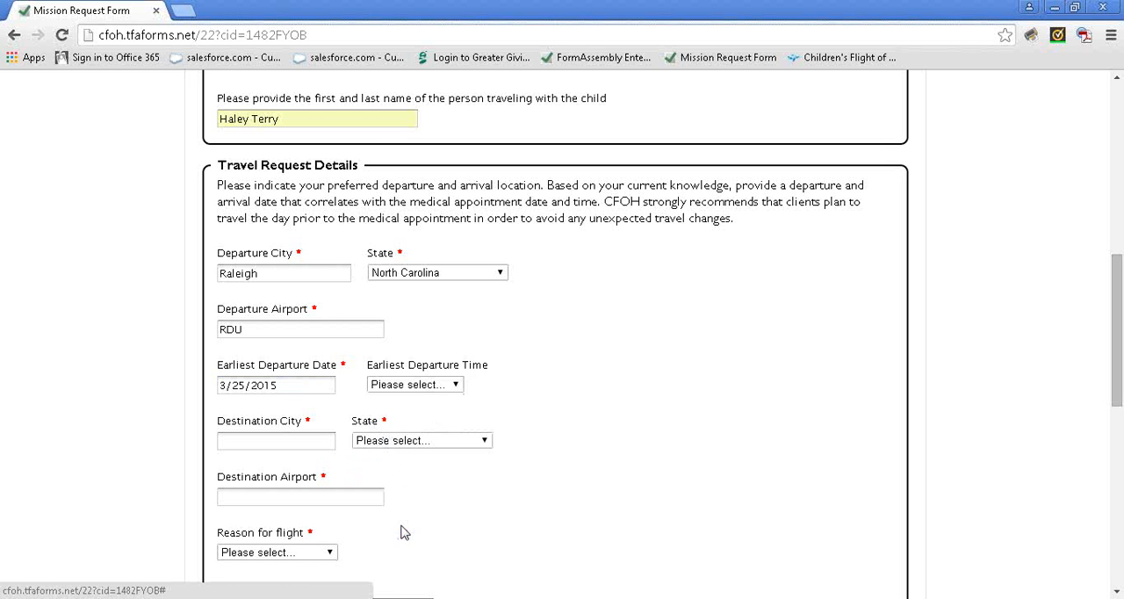
{"action": "left_click", "coordinate": [417, 389]}
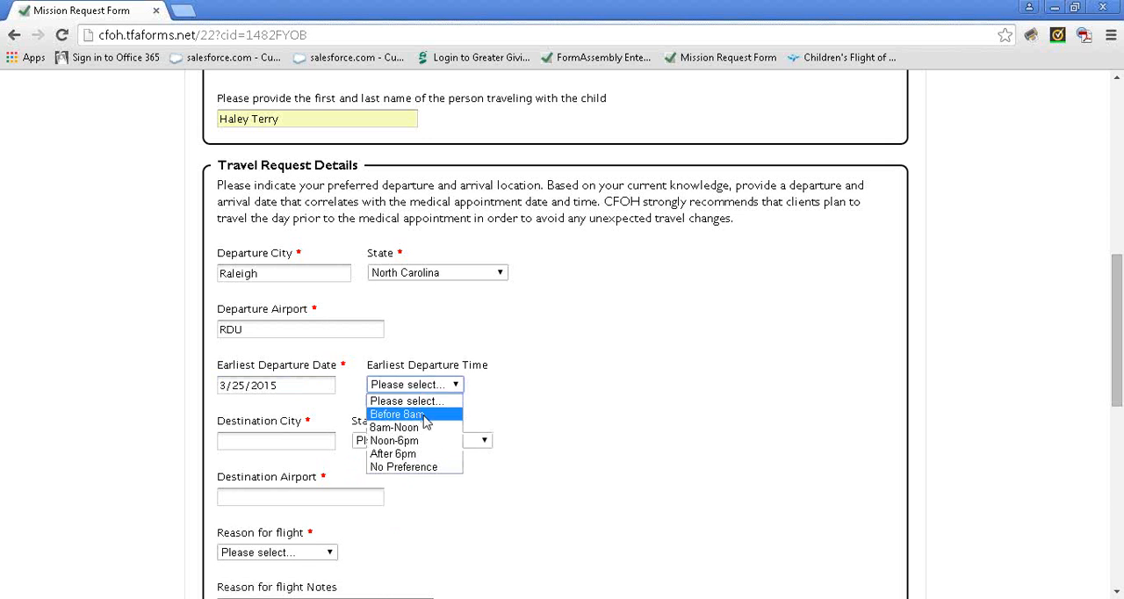
{"action": "left_click", "coordinate": [423, 415]}
Fill in Greensboro as the destination city, North Carolina as its state, and Greensboro as the destination airport
{"action": "left_click", "coordinate": [303, 443]}
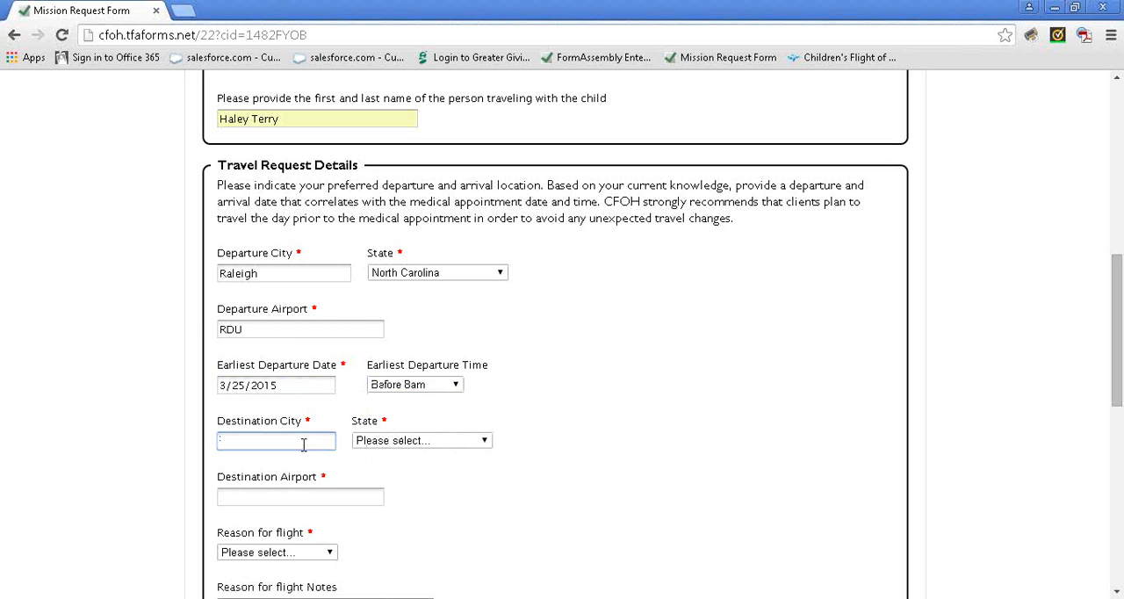
{"action": "type", "text": "Greensboro"}
{"action": "key", "text": "Tab"}
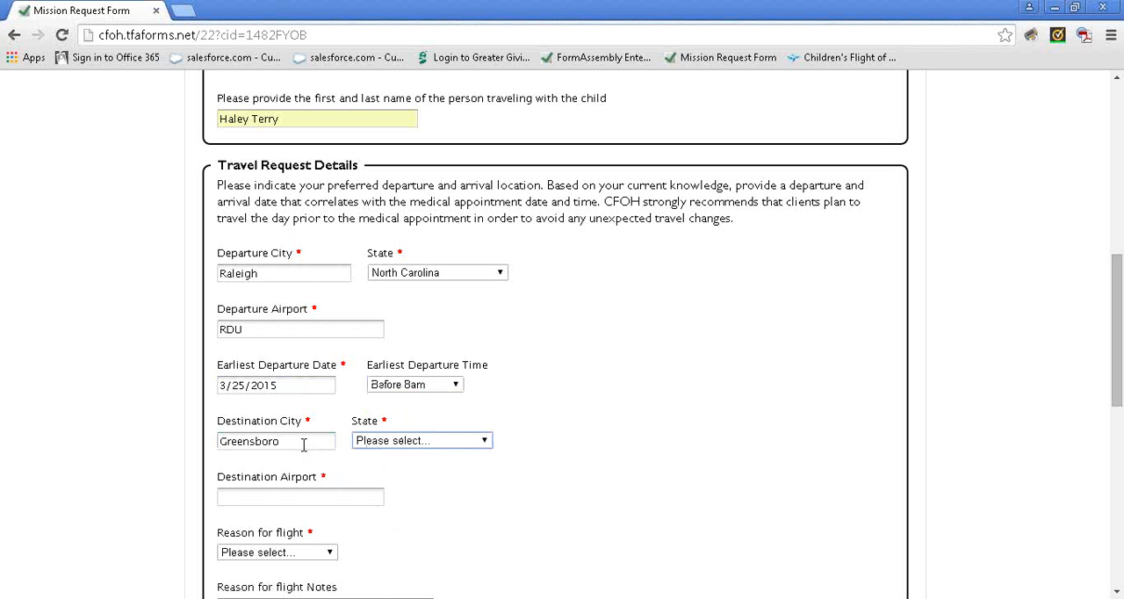
{"action": "key", "text": "n"}
{"action": "key", "text": "n"}
{"action": "key", "text": "n"}
{"action": "key", "text": "n"}
{"action": "key", "text": "n"}
{"action": "key", "text": "n"}
{"action": "key", "text": "n"}
{"action": "key", "text": "n"}
{"action": "key", "text": "Up"}
{"action": "key", "text": "Tab"}
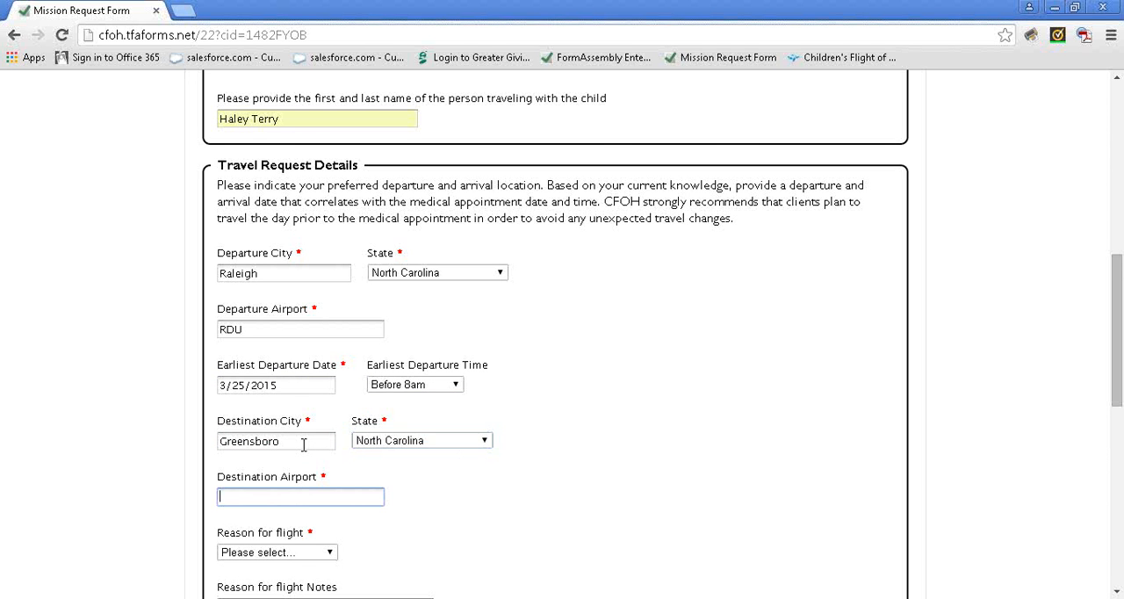
{"action": "scroll", "coordinate": [303, 446], "scroll_direction": "down", "scroll_amount": 1}
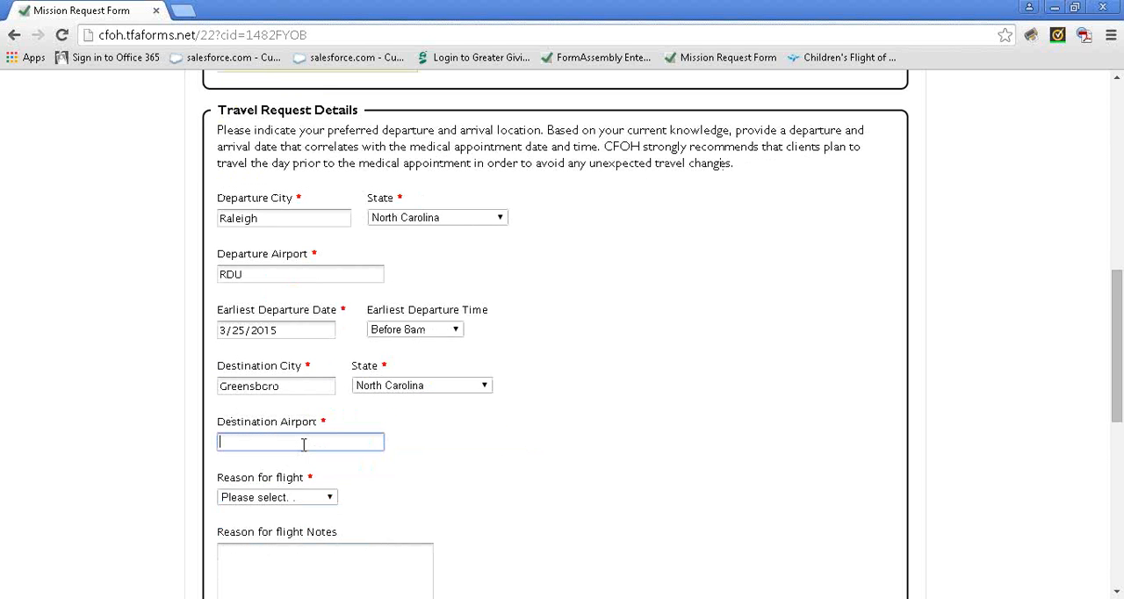
{"action": "type", "text": "Greensboro"}
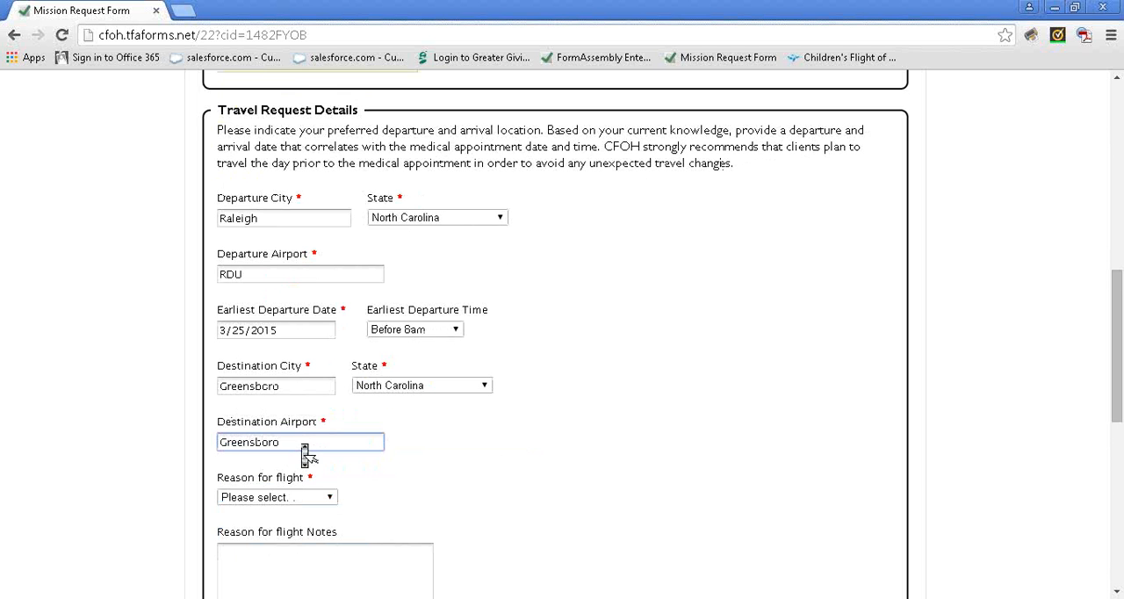
Choose Follow-Up as the reason for flight and enter the Reason for flight Notes field
{"action": "scroll", "coordinate": [306, 455], "scroll_direction": "down", "scroll_amount": 1}
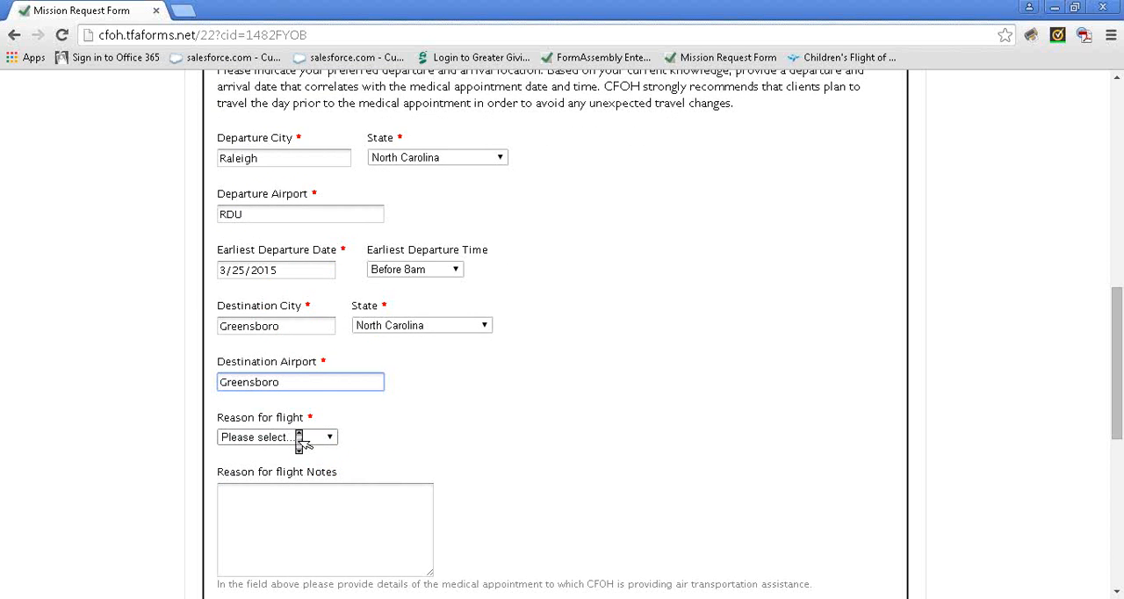
{"action": "scroll", "coordinate": [297, 437], "scroll_direction": "down", "scroll_amount": 1}
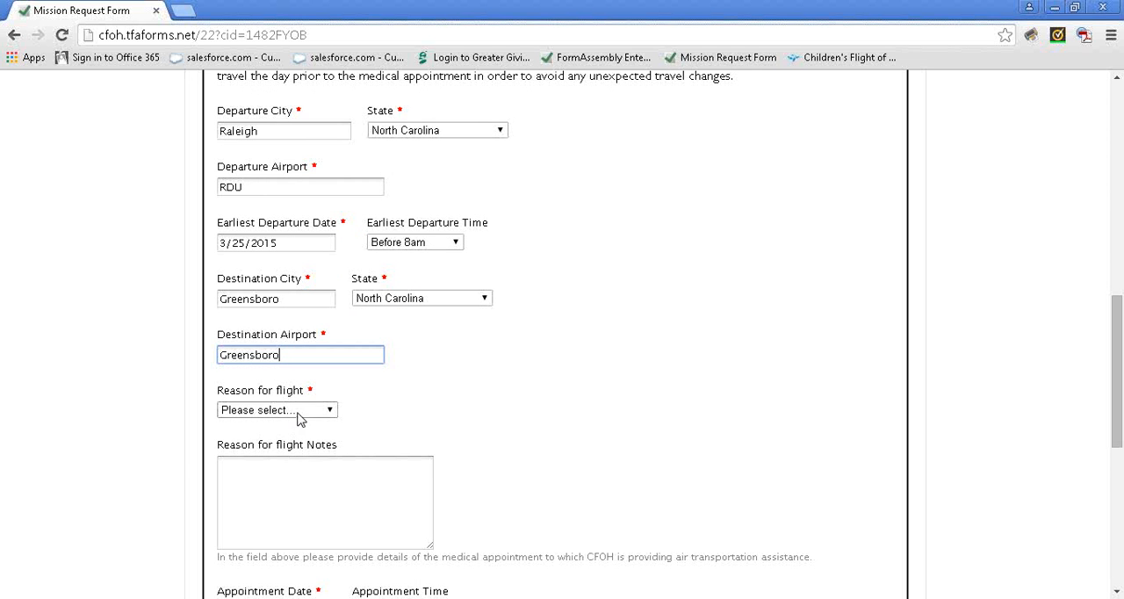
{"action": "left_click", "coordinate": [297, 413]}
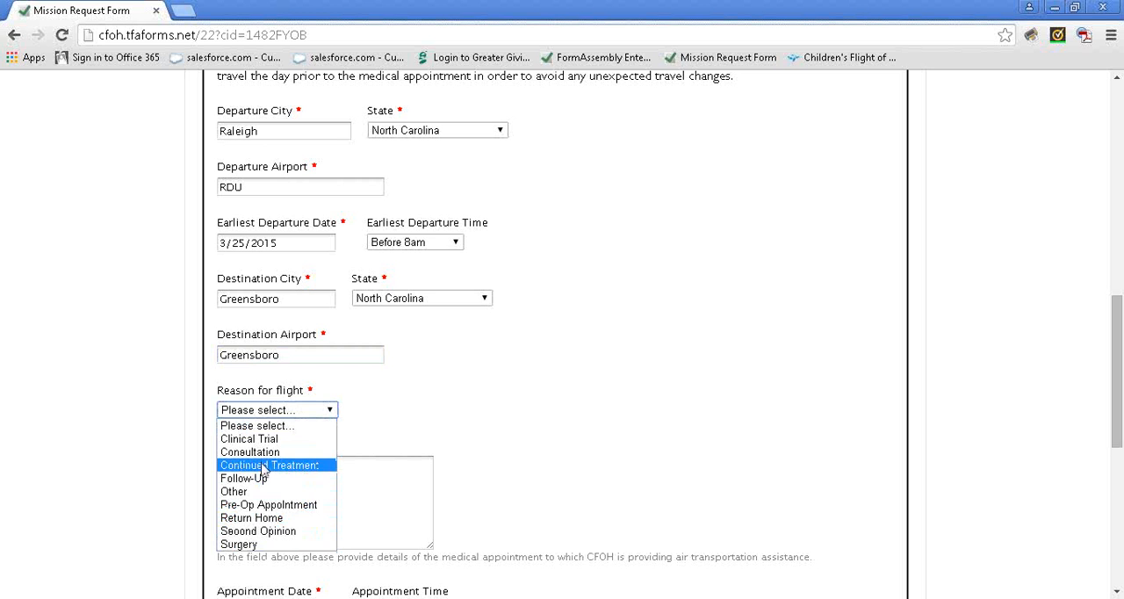
{"action": "left_click", "coordinate": [260, 478]}
{"action": "left_click", "coordinate": [261, 477]}
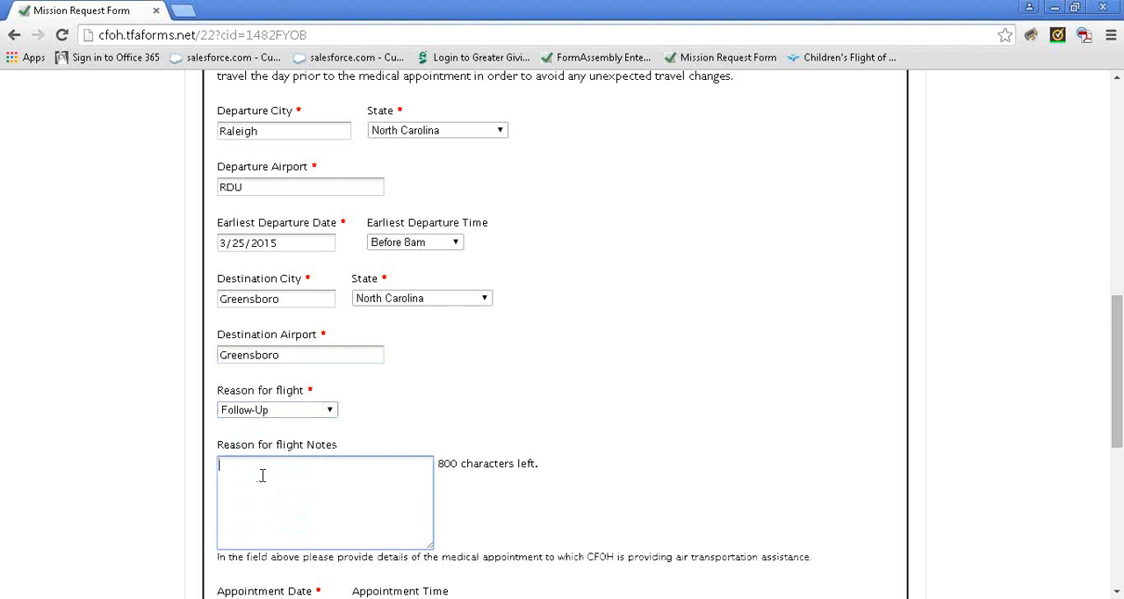
Set the appointment date to 3/27/2015 and the appointment time to 2:00PM
{"action": "middle_click", "coordinate": [264, 486]}
{"action": "scroll", "coordinate": [264, 485], "scroll_direction": "down", "scroll_amount": 3}
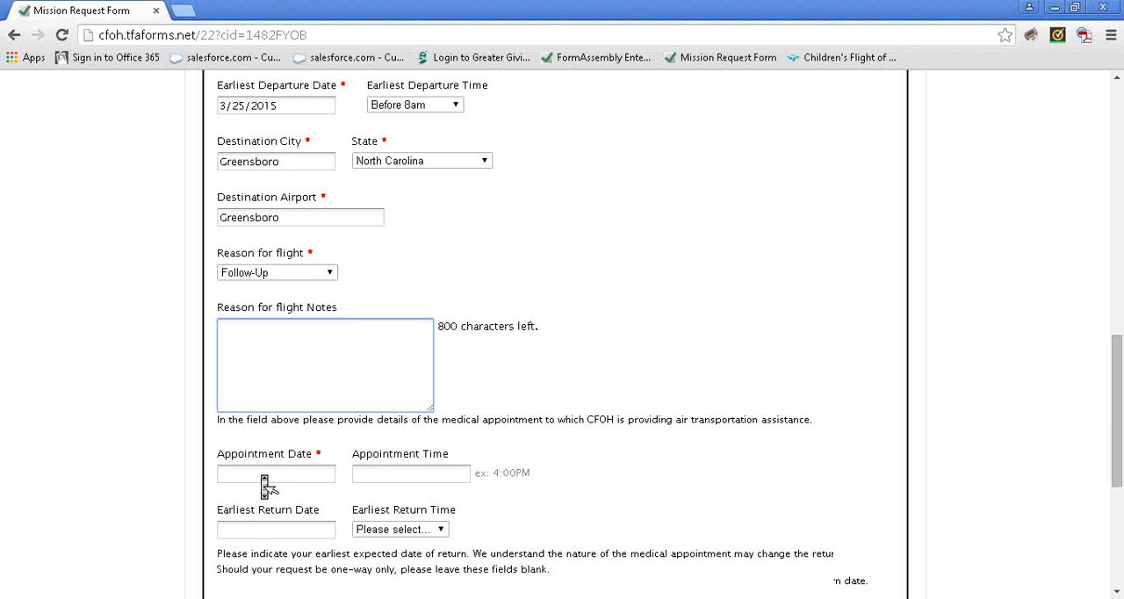
{"action": "scroll", "coordinate": [262, 479], "scroll_direction": "down", "scroll_amount": 2}
{"action": "left_click", "coordinate": [263, 448]}
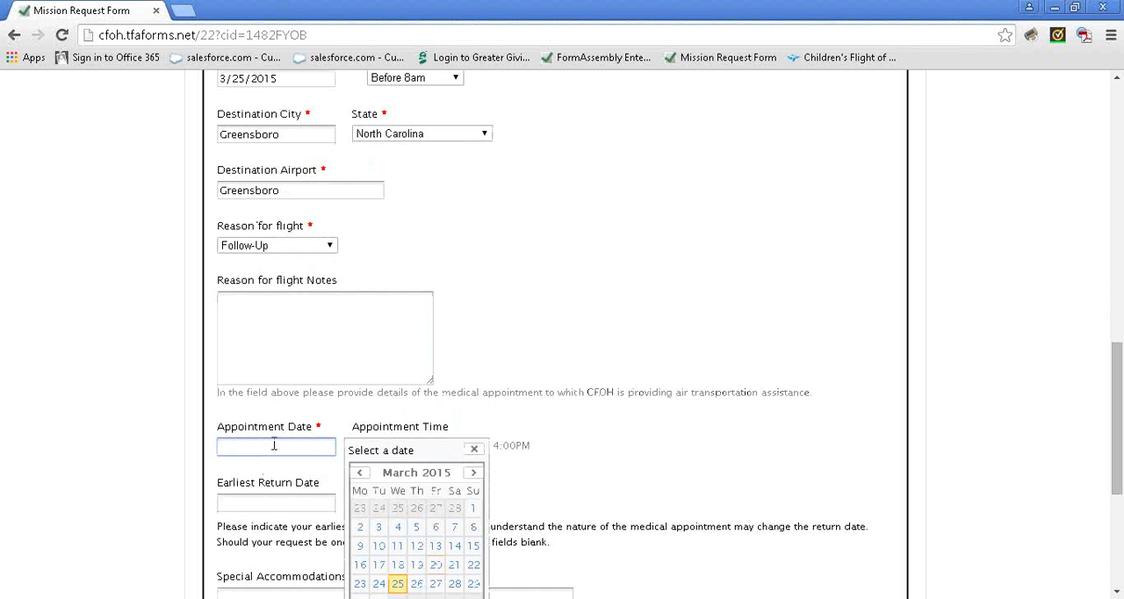
{"action": "scroll", "coordinate": [482, 481], "scroll_direction": "down", "scroll_amount": 1}
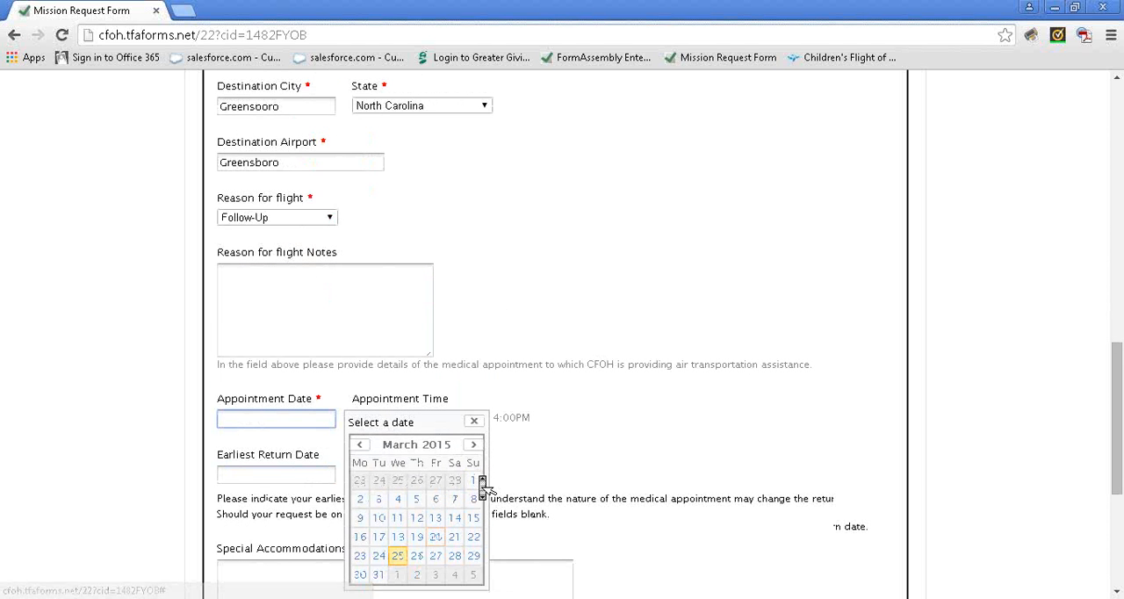
{"action": "left_click", "coordinate": [437, 557]}
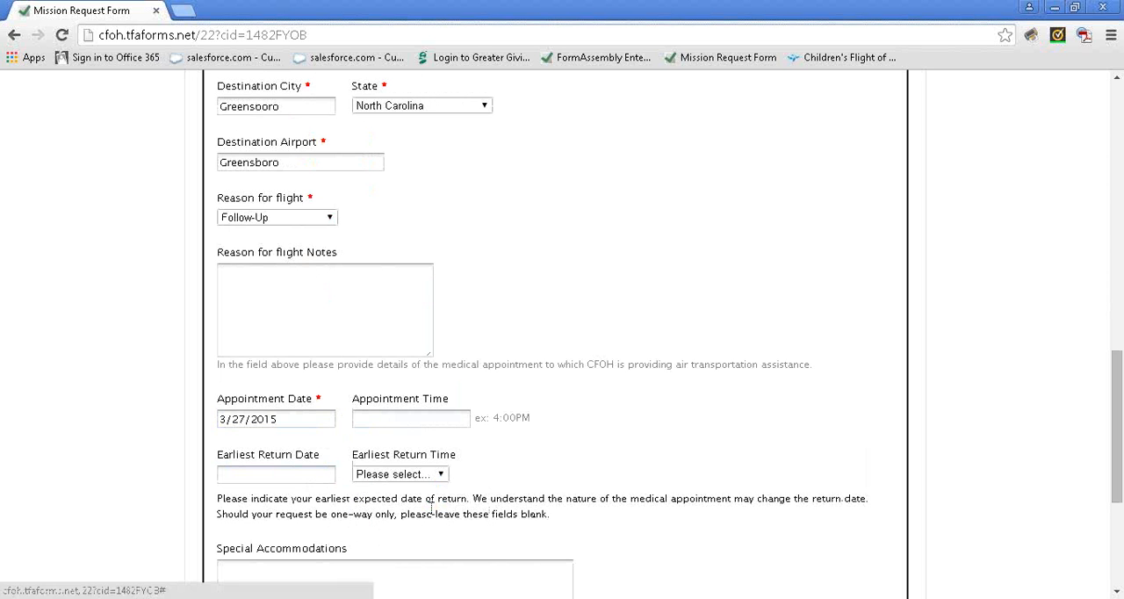
{"action": "left_click", "coordinate": [415, 421]}
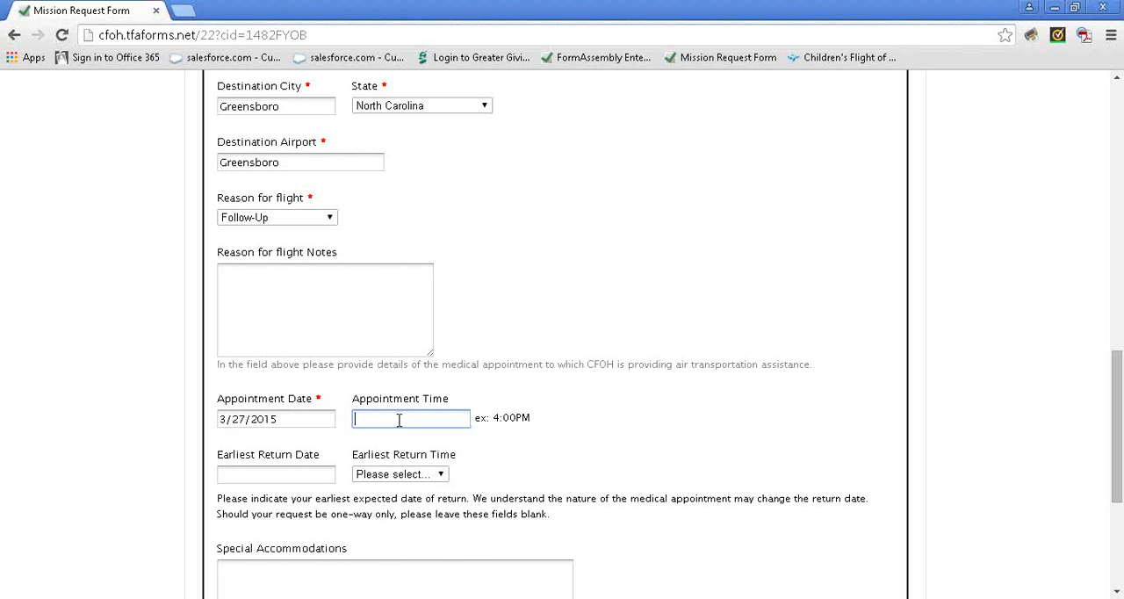
{"action": "type", "text": "2:00PM"}
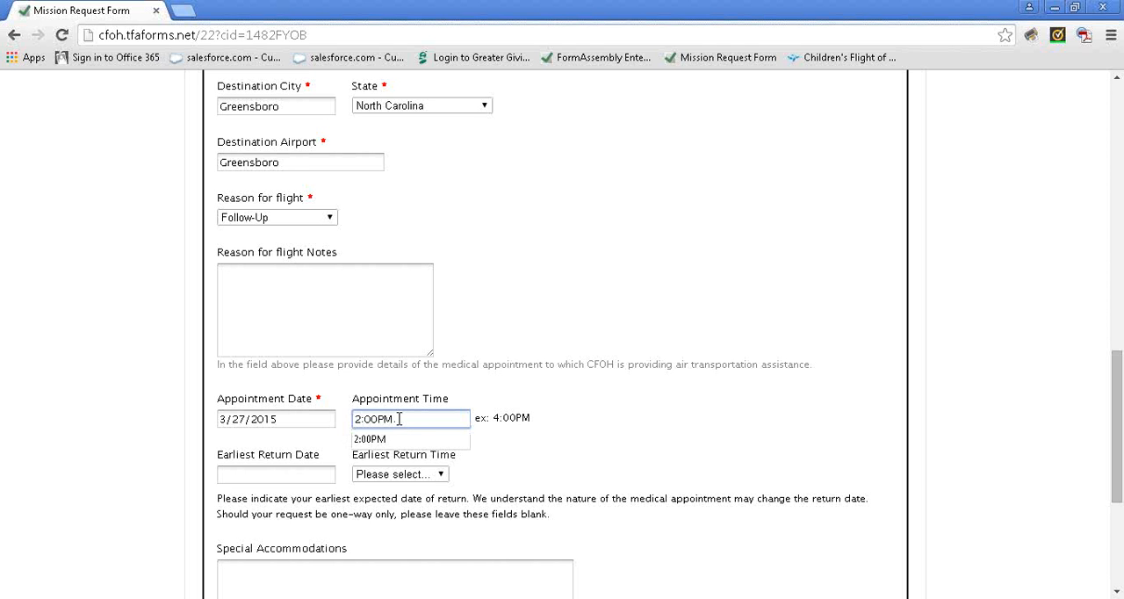
Set the earliest return date to 4/1/2015 and the earliest return time to 8am-Noon
{"action": "left_click", "coordinate": [282, 472]}
{"action": "scroll", "coordinate": [284, 476], "scroll_direction": "down", "scroll_amount": 1}
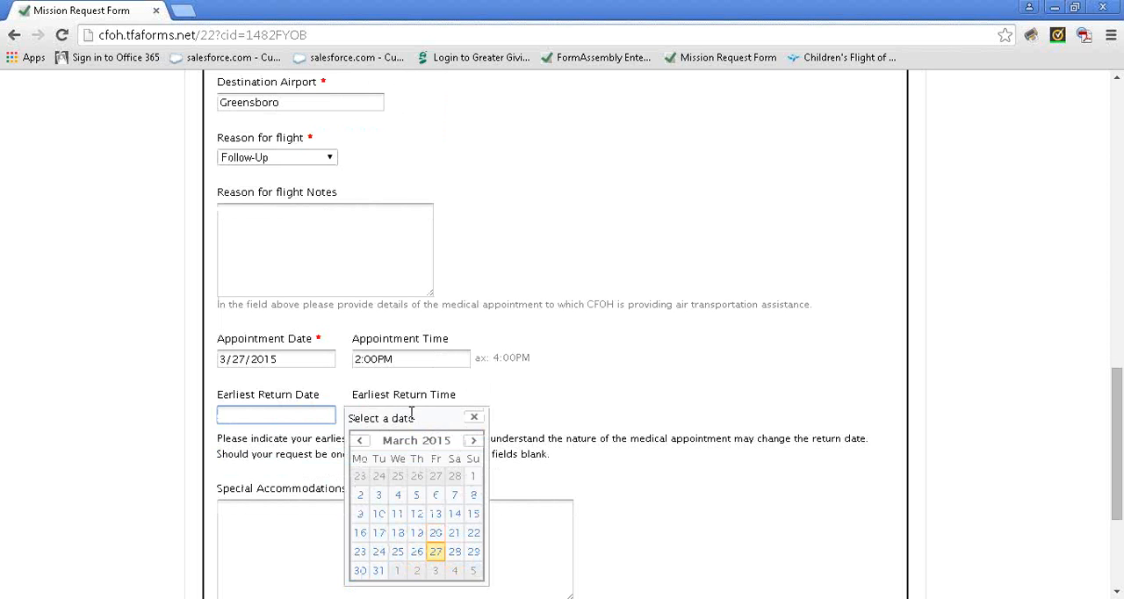
{"action": "left_click", "coordinate": [403, 574]}
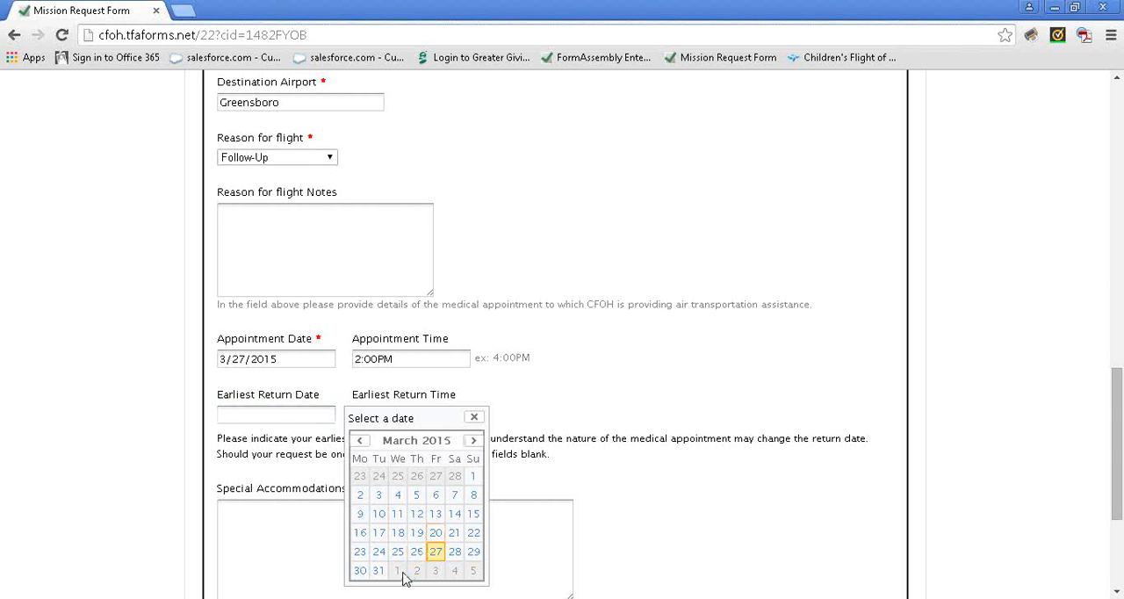
{"action": "left_click", "coordinate": [474, 441]}
{"action": "left_click", "coordinate": [398, 481]}
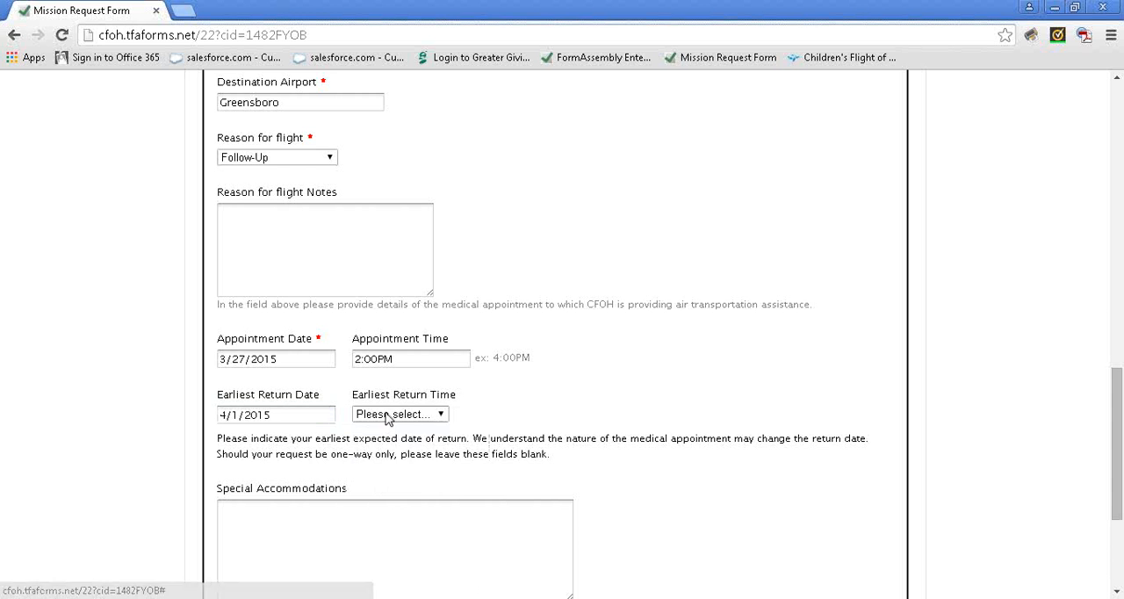
{"action": "left_click", "coordinate": [386, 419]}
{"action": "left_click", "coordinate": [376, 452]}
Enter the Special Accommodations field, leave it blank, and submit the Mission Request Form
{"action": "left_click", "coordinate": [395, 524]}
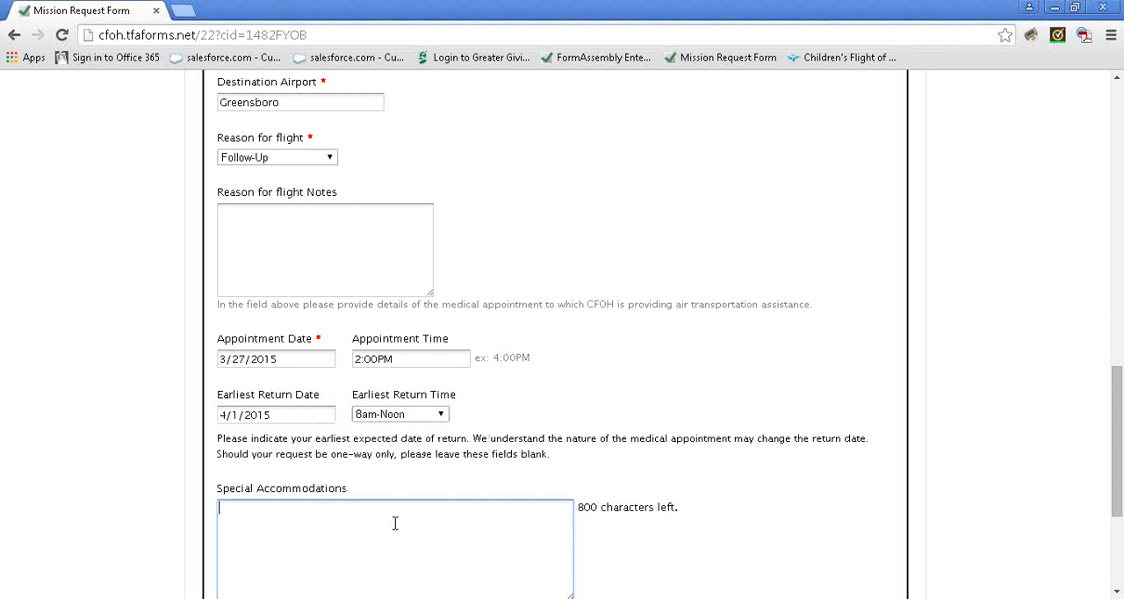
{"action": "scroll", "coordinate": [395, 524], "scroll_direction": "down", "scroll_amount": 1}
{"action": "scroll", "coordinate": [395, 523], "scroll_direction": "down", "scroll_amount": 1}
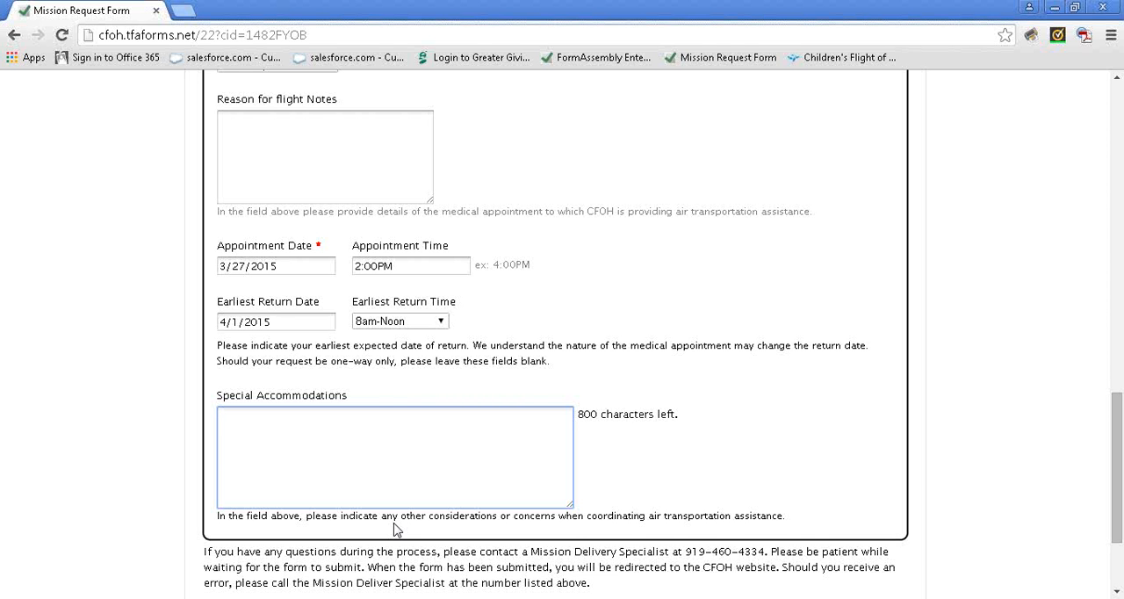
{"action": "scroll", "coordinate": [396, 527], "scroll_direction": "down", "scroll_amount": 2}
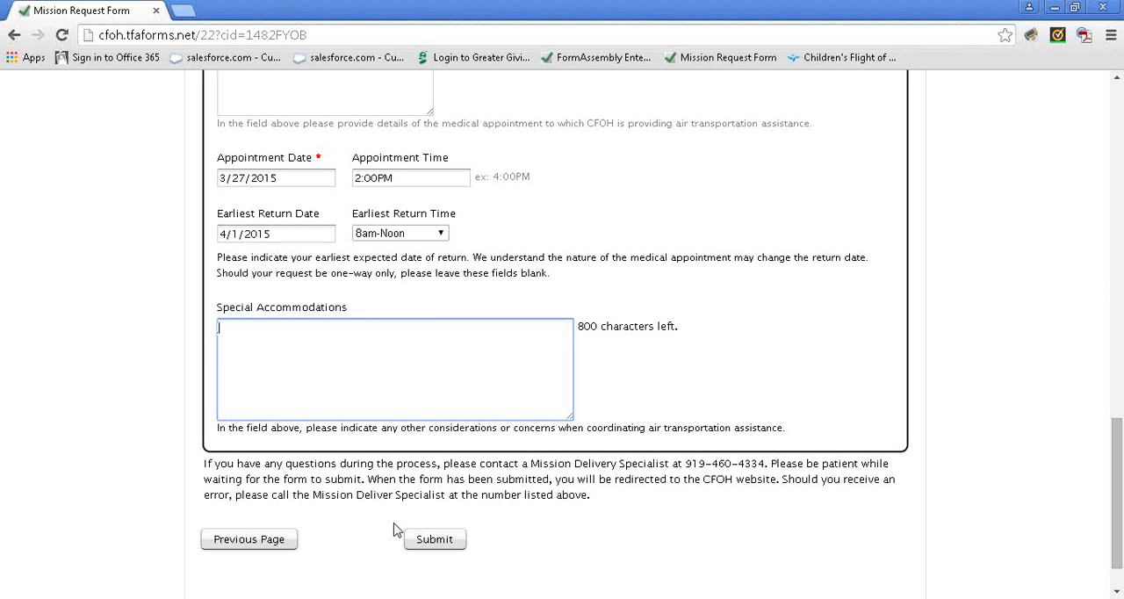
{"action": "left_click", "coordinate": [437, 543]}
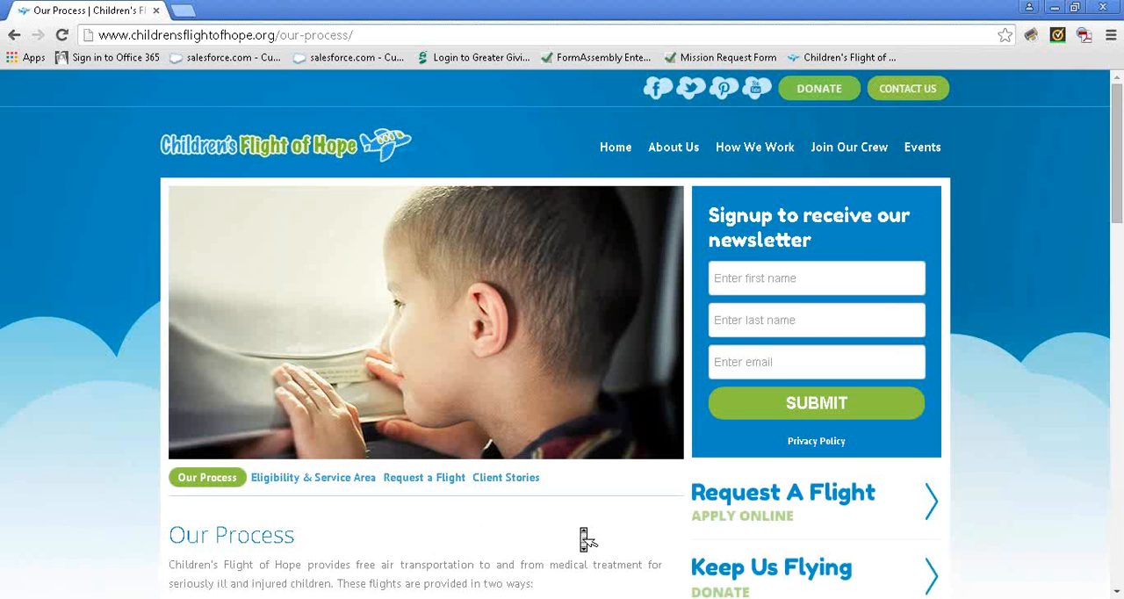
{"action": "scroll", "coordinate": [580, 534], "scroll_direction": "down", "scroll_amount": 2}
{"action": "scroll", "coordinate": [580, 535], "scroll_direction": "down", "scroll_amount": 2}
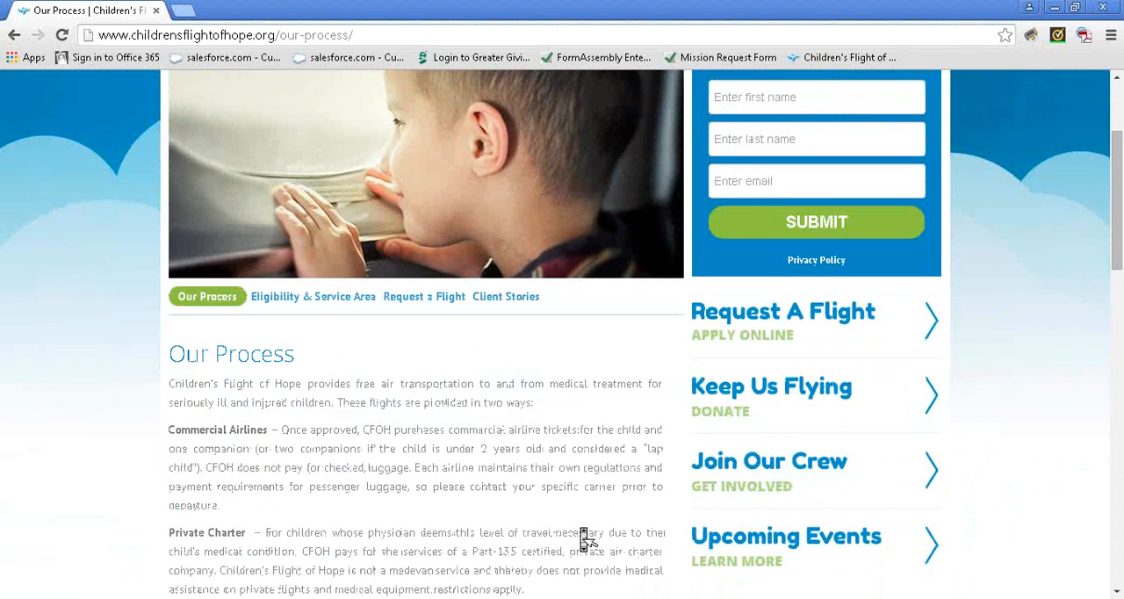